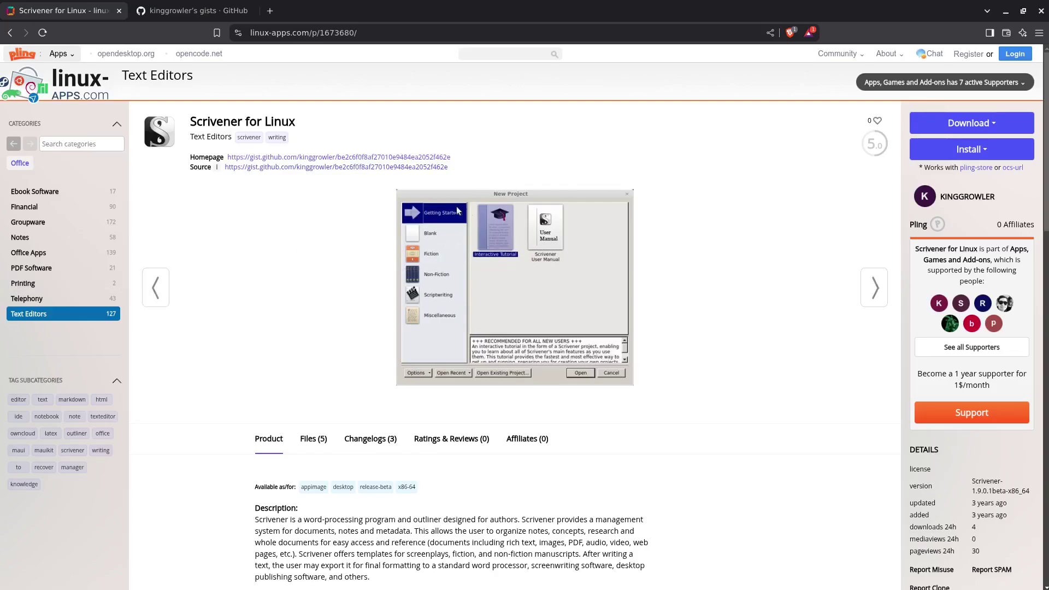
# Browse the Scrivener screenshots on linux-apps.com, then minimize the browser to reveal the AppImage
pyautogui.scroll(-3, 418, 244)
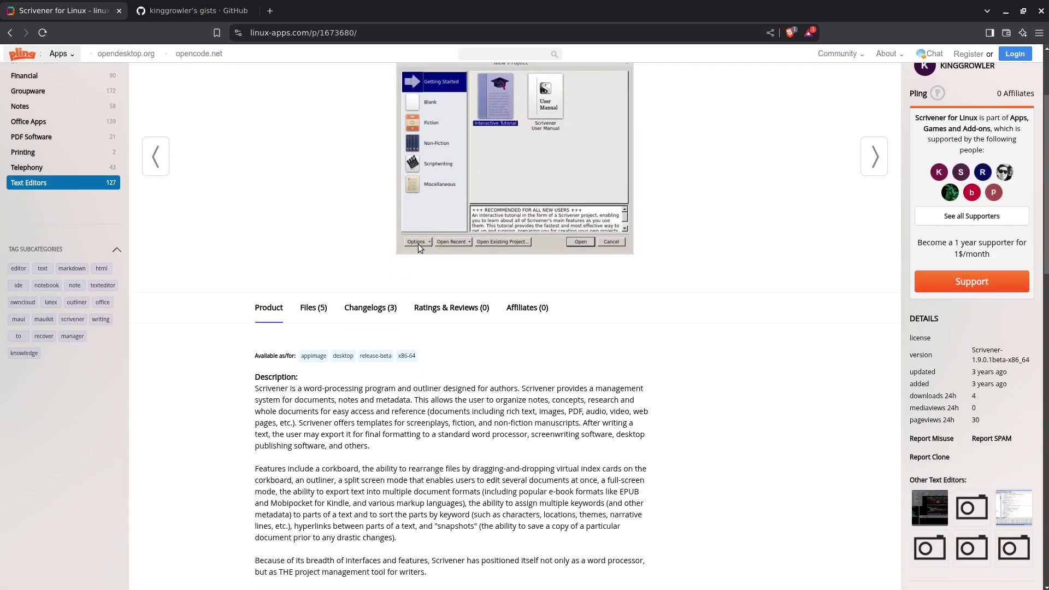
pyautogui.scroll(3, 418, 244)
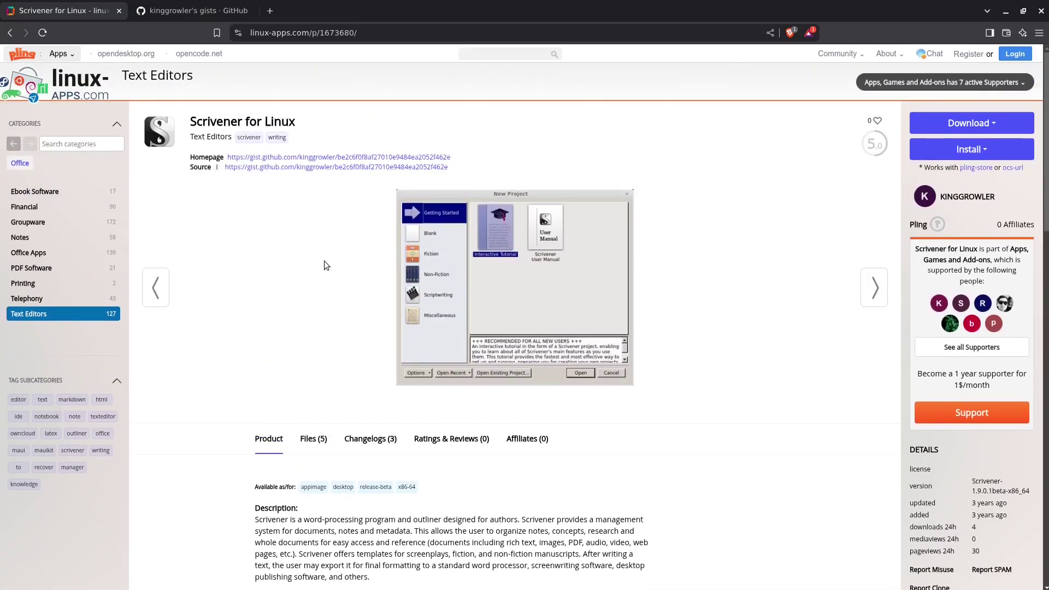
pyautogui.click(875, 295)
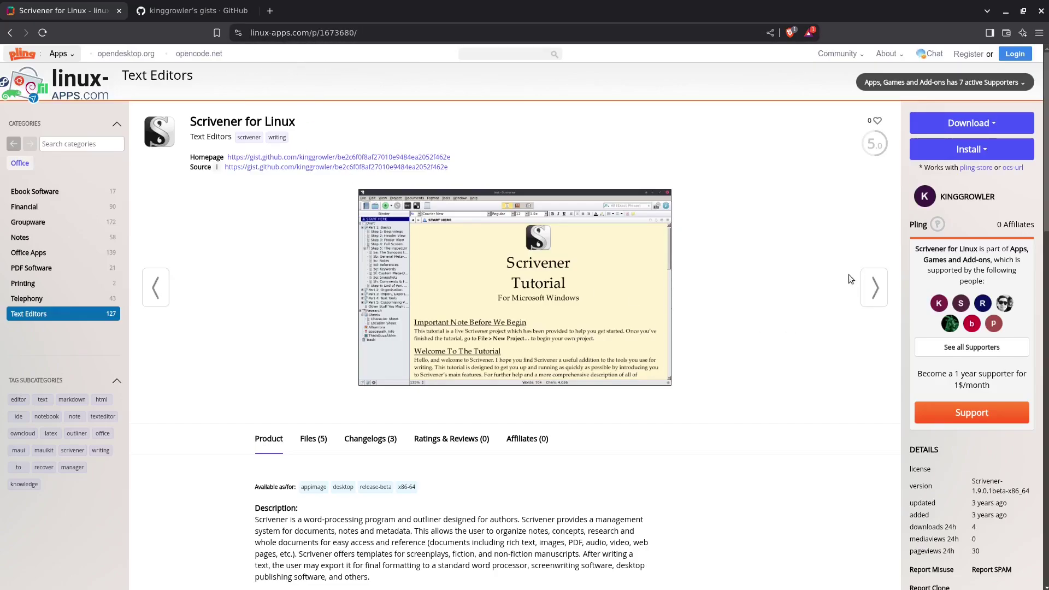
pyautogui.click(865, 282)
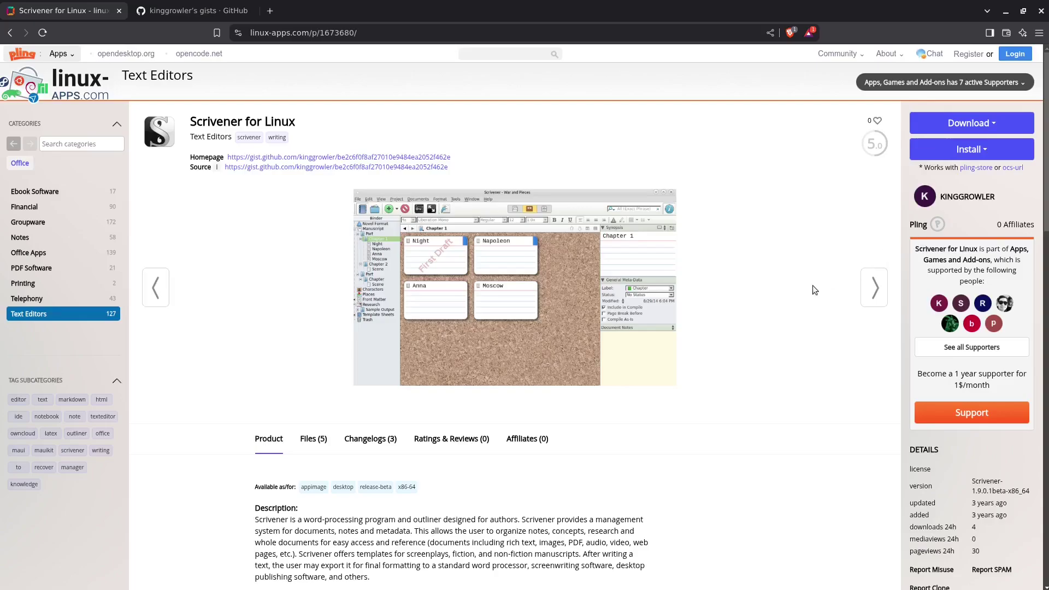
pyautogui.click(1006, 15)
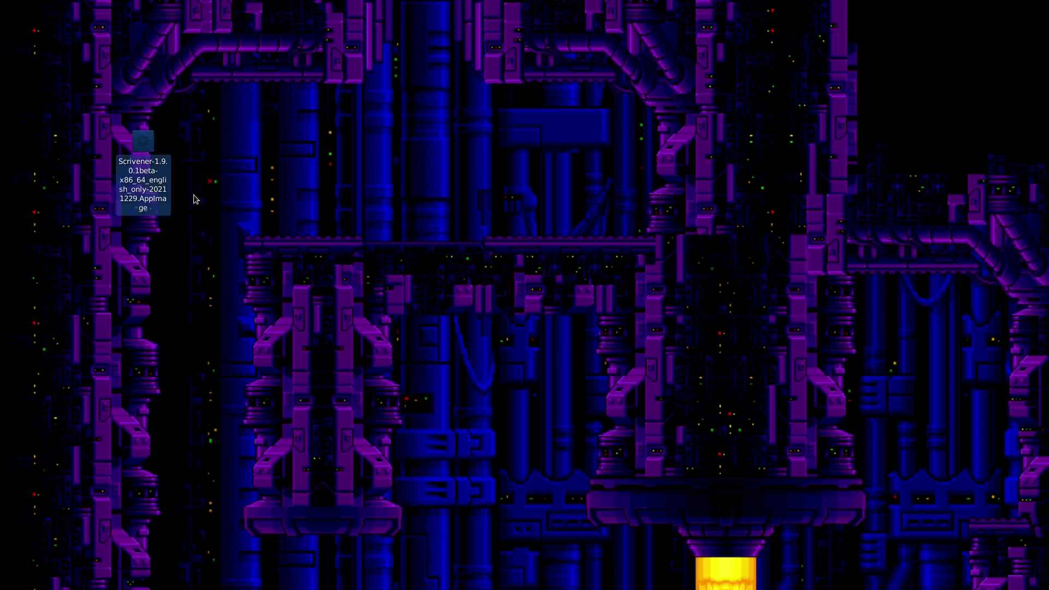
# Launch the Scrivener AppImage, declining desktop integration and the disable-question prompt
pyautogui.doubleClick(143, 142)
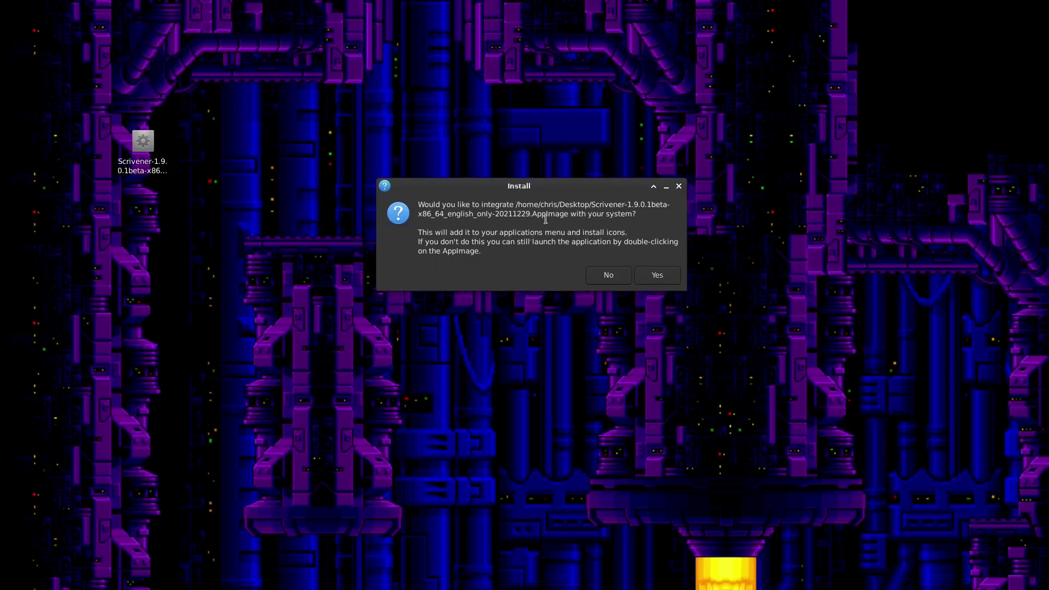
pyautogui.click(679, 187)
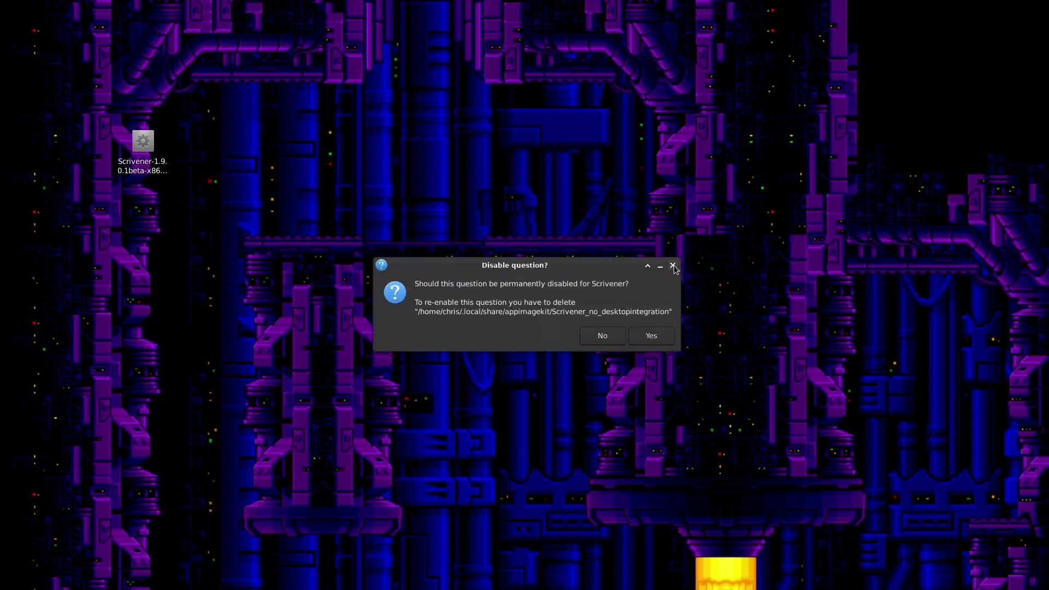
pyautogui.click(675, 264)
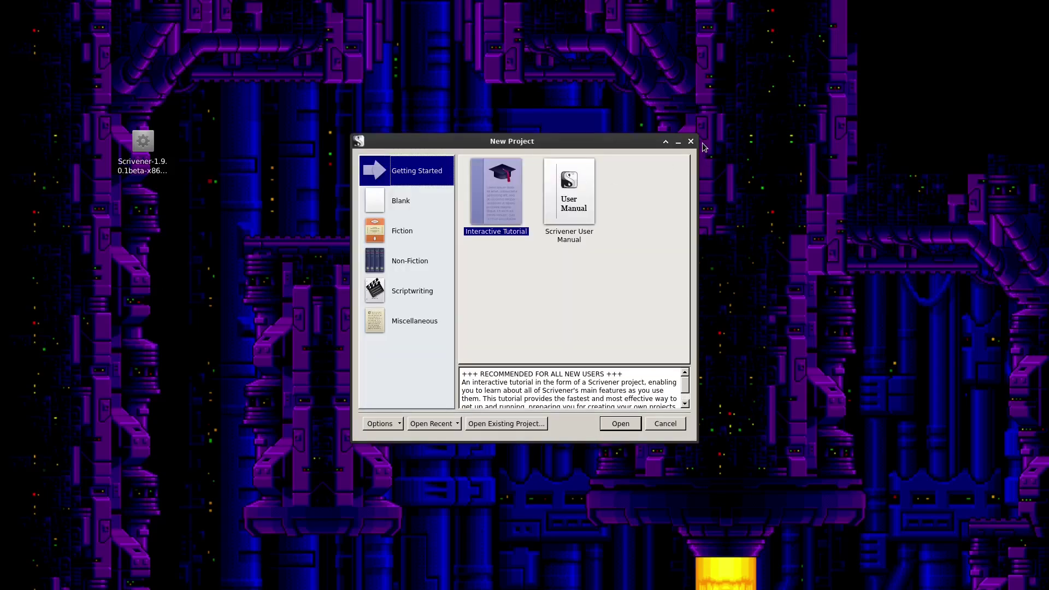
# Browse the Blank, Fiction, Non-Fiction, Scriptwriting and Miscellaneous templates, then cancel the New Project window
pyautogui.click(415, 214)
pyautogui.click(416, 230)
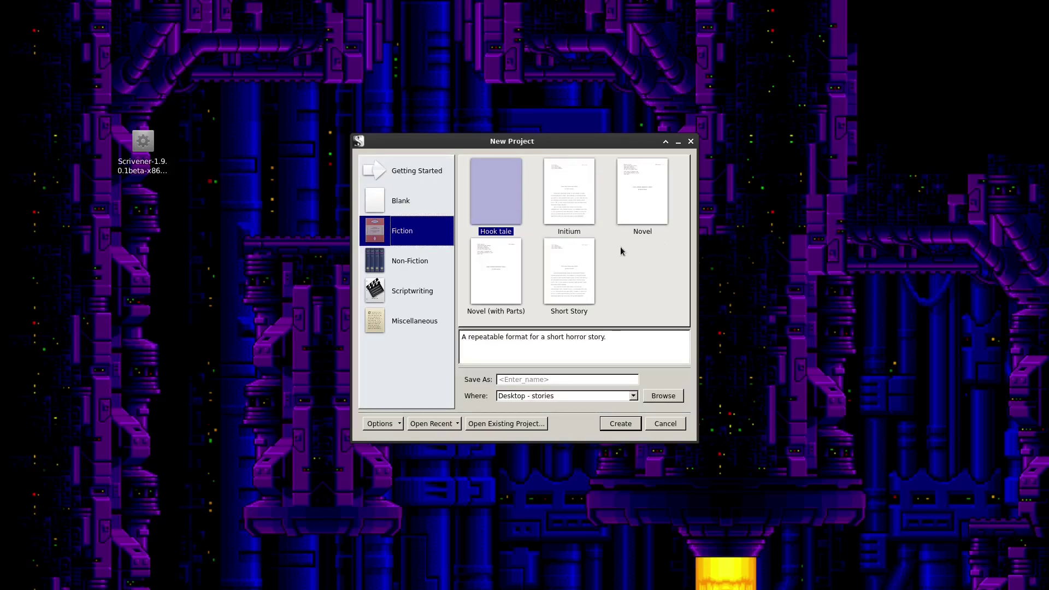
pyautogui.click(418, 267)
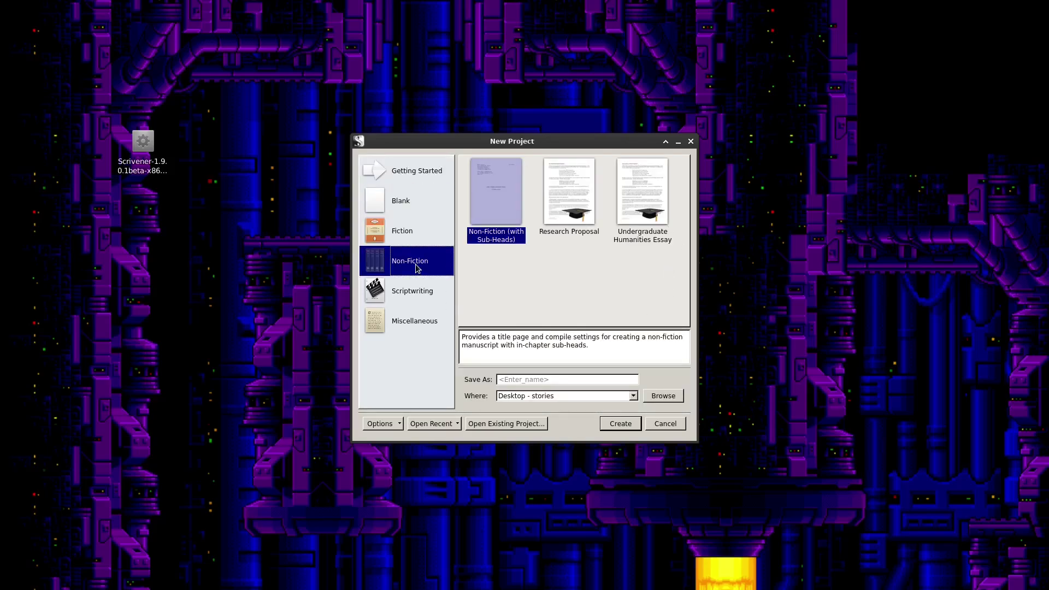
pyautogui.click(411, 297)
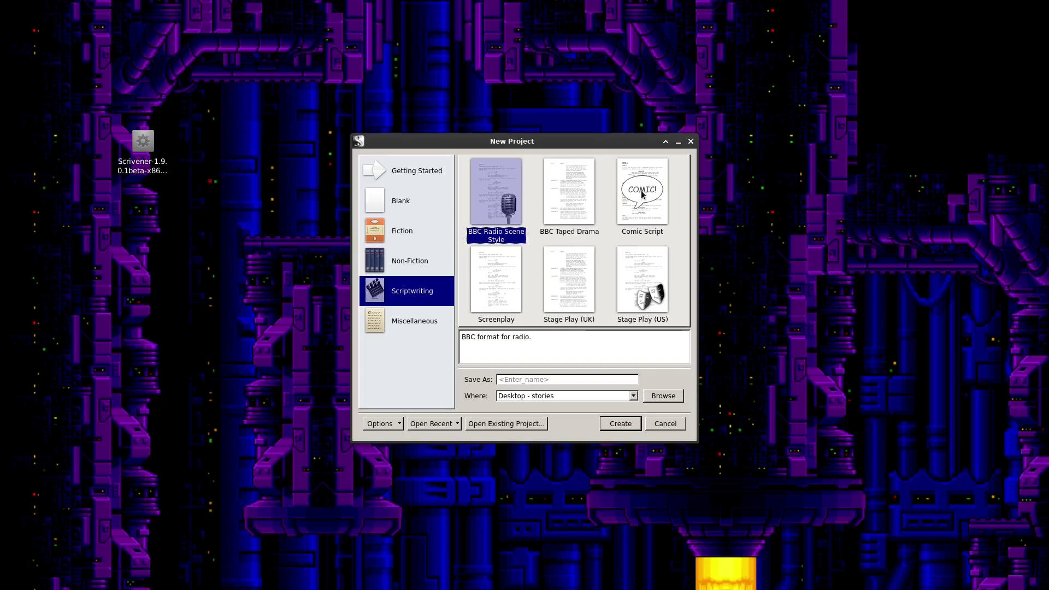
pyautogui.click(410, 321)
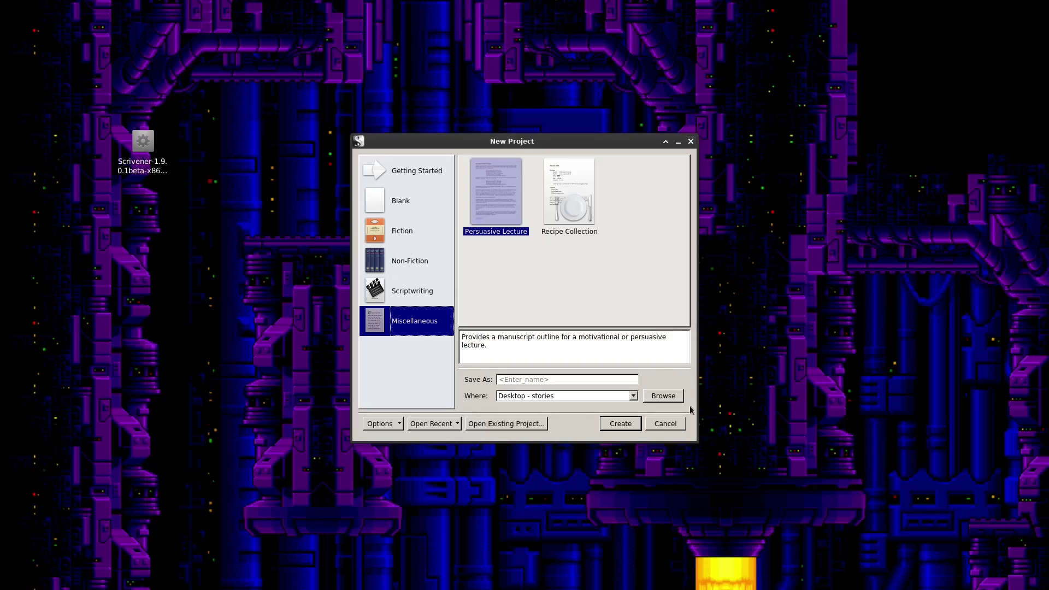
pyautogui.click(665, 423)
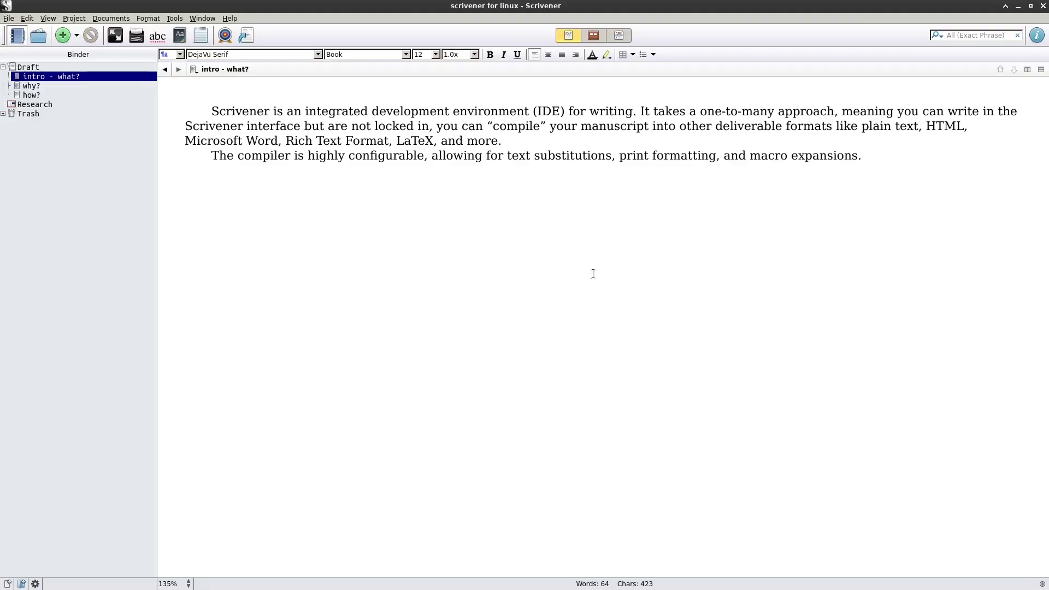
# Widen the Binder pane and practise selecting and deselecting text in intro - what?
pyautogui.moveTo(157, 221); pyautogui.dragTo(172, 221)
pyautogui.hotkey('ctrl', 'a')
pyautogui.click(692, 206)
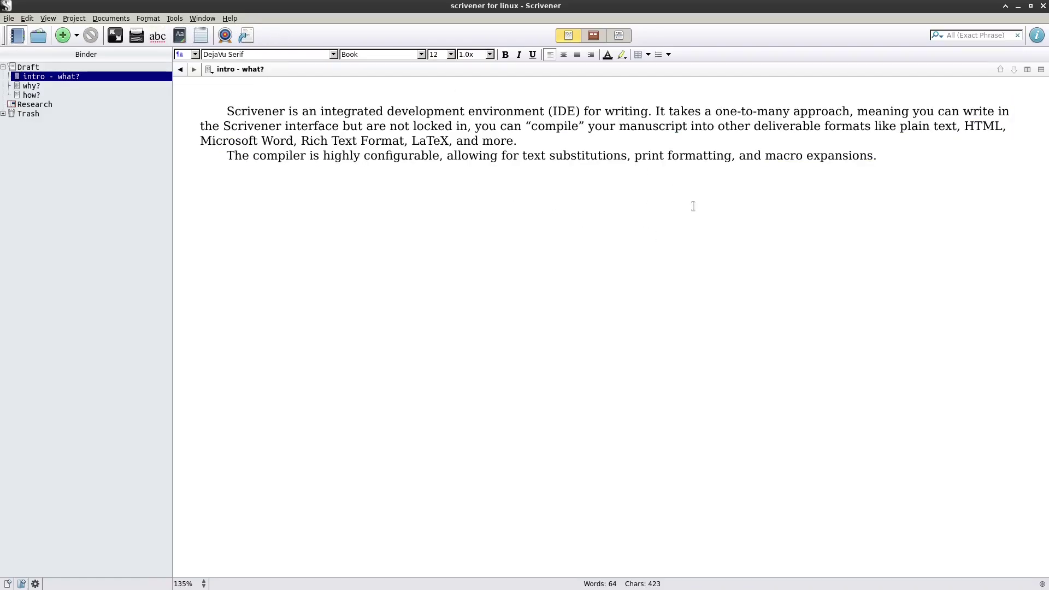
pyautogui.moveTo(288, 111); pyautogui.dragTo(610, 124)
pyautogui.click(610, 124)
pyautogui.moveTo(530, 126); pyautogui.dragTo(569, 128)
pyautogui.click(644, 130)
pyautogui.click(250, 38)
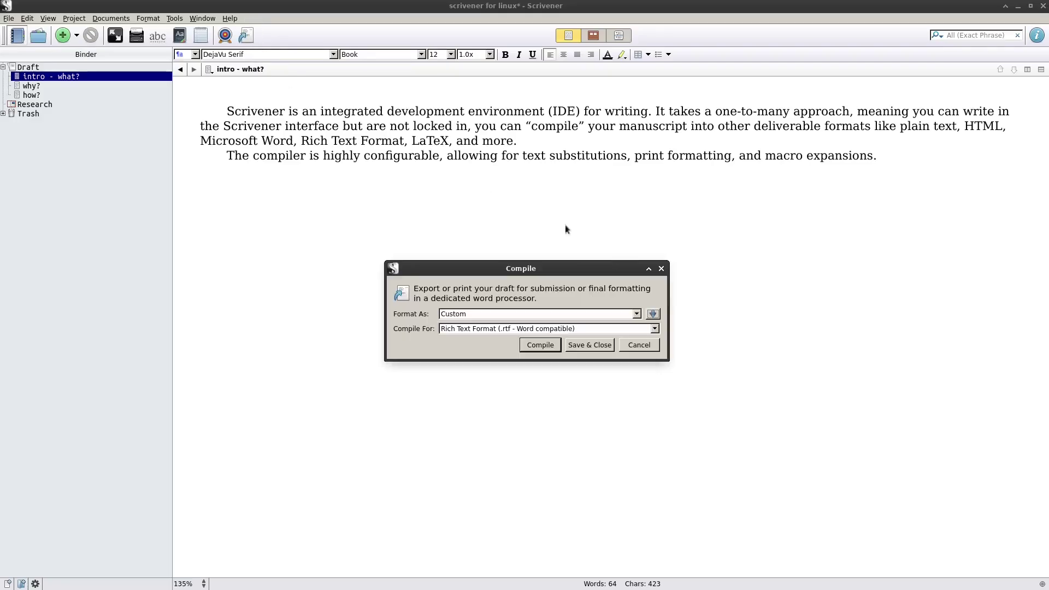
pyautogui.click(652, 313)
pyautogui.moveTo(673, 259); pyautogui.dragTo(654, 176)
pyautogui.click(408, 255)
pyautogui.click(407, 266)
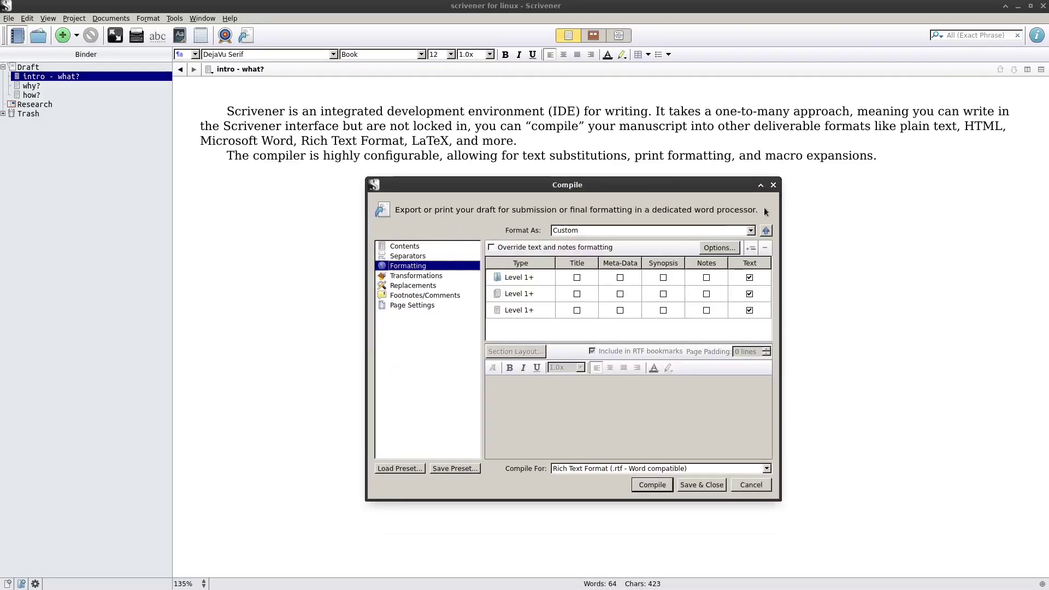
pyautogui.click(773, 185)
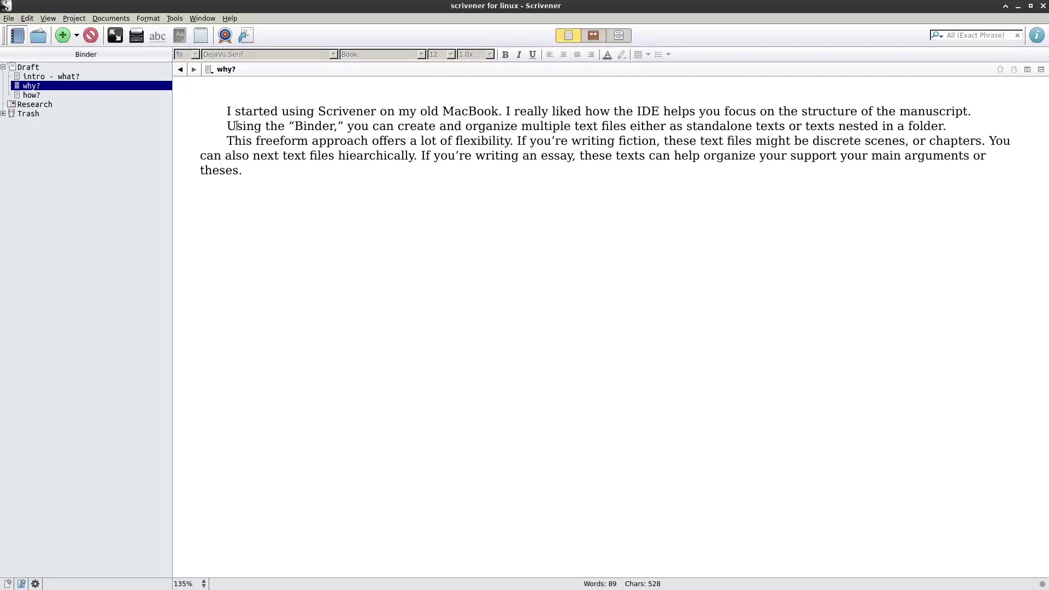
pyautogui.doubleClick(237, 112)
# Select and deselect text in why?, step through the Binder documents, and land on how?
pyautogui.moveTo(236, 111); pyautogui.dragTo(697, 141)
pyautogui.click(697, 141)
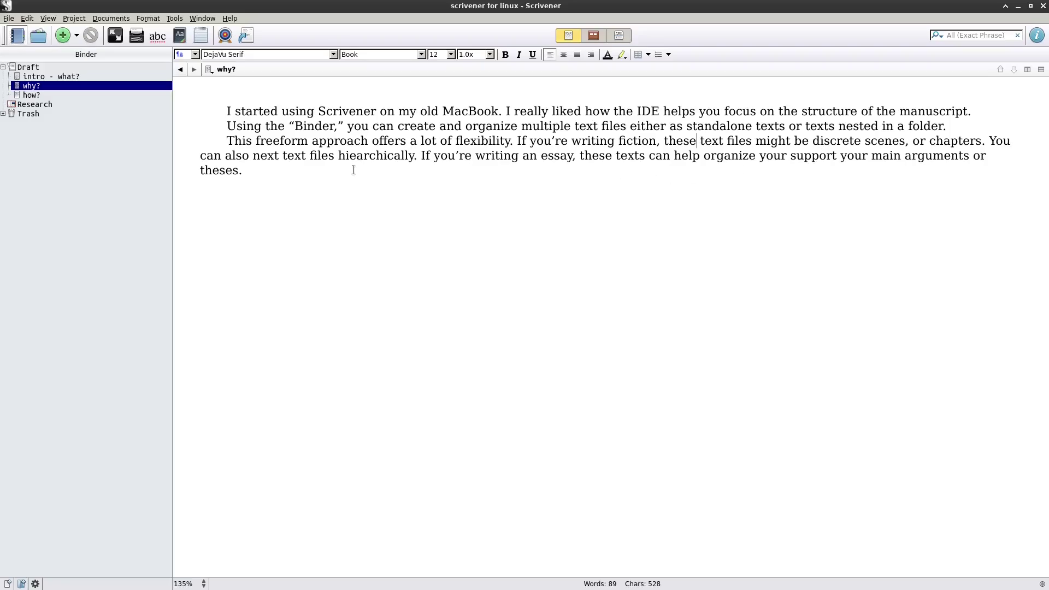
pyautogui.click(83, 77)
pyautogui.click(84, 87)
pyautogui.click(84, 94)
pyautogui.click(83, 85)
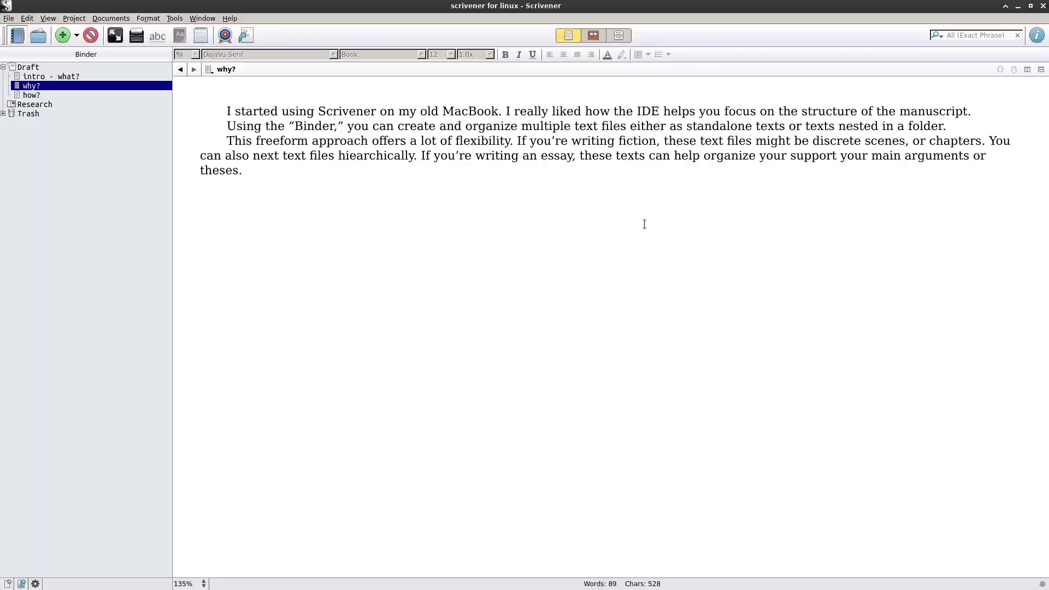
pyautogui.press('Down')
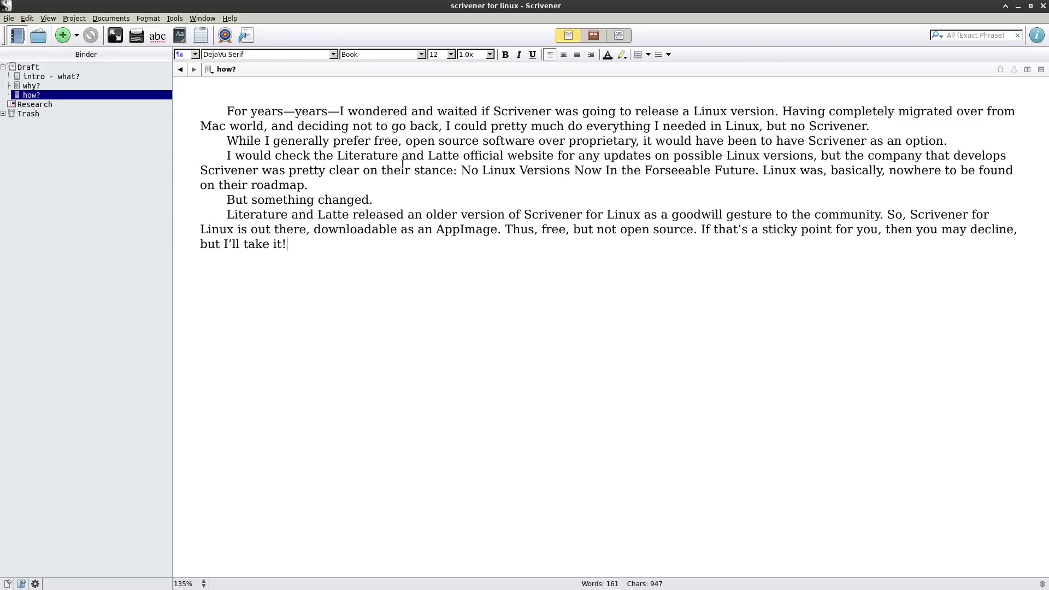
# Place the insertion point at the end of the how? text, after 'take it!'
pyautogui.click(478, 295)
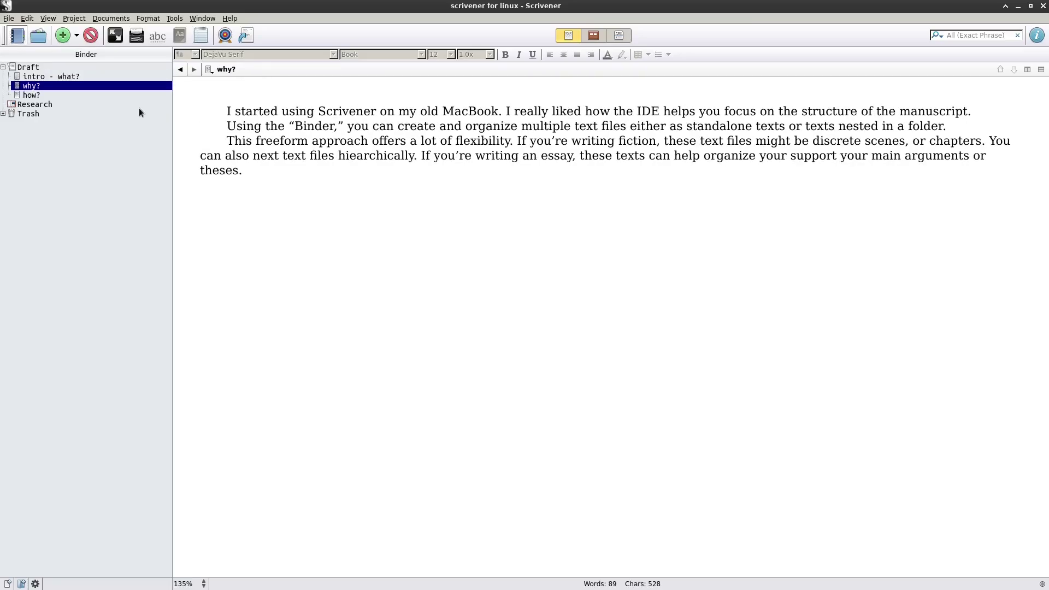
# Reorder the why? and intro - what? documents in the Draft with Ctrl+arrow keys
pyautogui.hotkey('ctrl', 'Down')
pyautogui.hotkey('ctrl', 'Up')
pyautogui.hotkey('ctrl', 'Up')
pyautogui.hotkey('ctrl', 'Down')
pyautogui.hotkey('ctrl', 'Down')
pyautogui.hotkey('ctrl', 'Up')
pyautogui.hotkey('ctrl', 'Up')
pyautogui.hotkey('ctrl', 'Down')
pyautogui.hotkey('ctrl', 'Down')
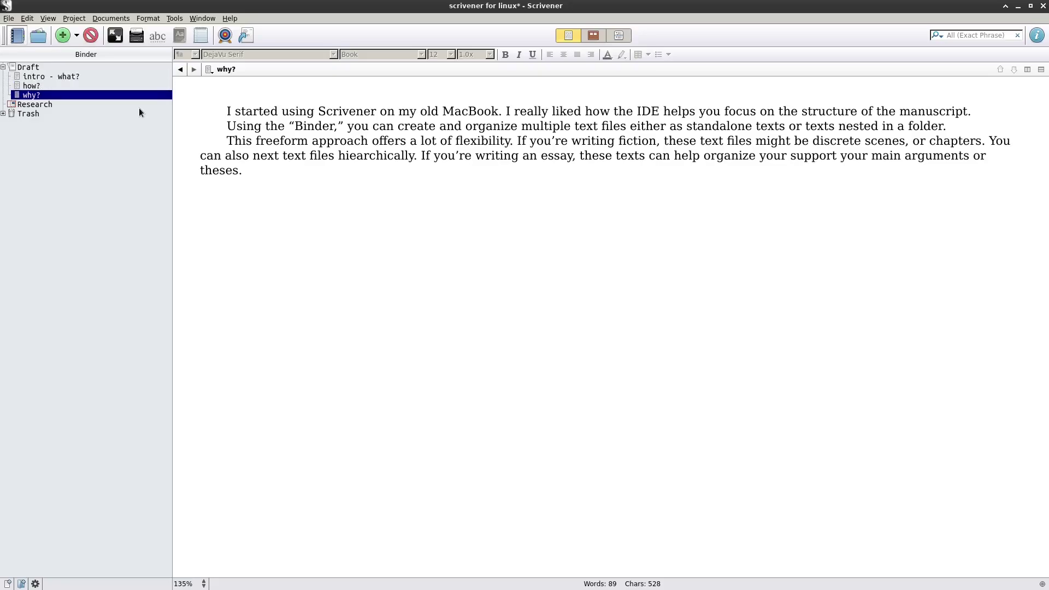
pyautogui.press('Up')
pyautogui.hotkey('ctrl', 'Up')
pyautogui.hotkey('ctrl', 'Down')
pyautogui.press('Down')
pyautogui.press('Up')
pyautogui.press('Up')
pyautogui.hotkey('ctrl', 'Down')
pyautogui.hotkey('ctrl', 'Down')
# Nest intro - what? and why? inside the how? document
pyautogui.hotkey('ctrl', 'Up')
pyautogui.hotkey('ctrl', 'Right')
pyautogui.hotkey('ctrl', 'Left')
pyautogui.hotkey('ctrl', 'Right')
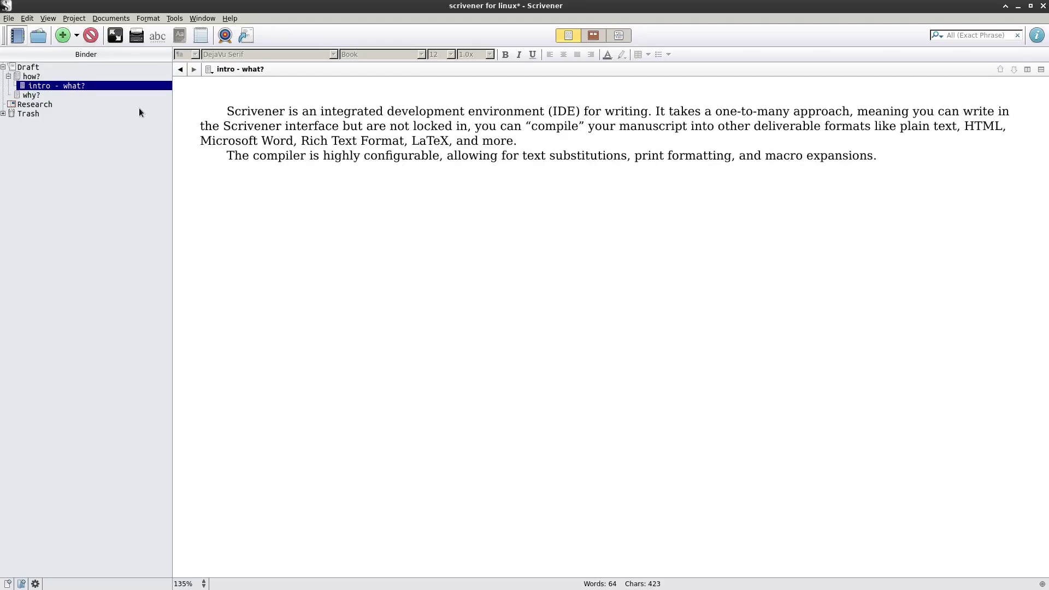
pyautogui.press('Down')
pyautogui.hotkey('ctrl', 'Right')
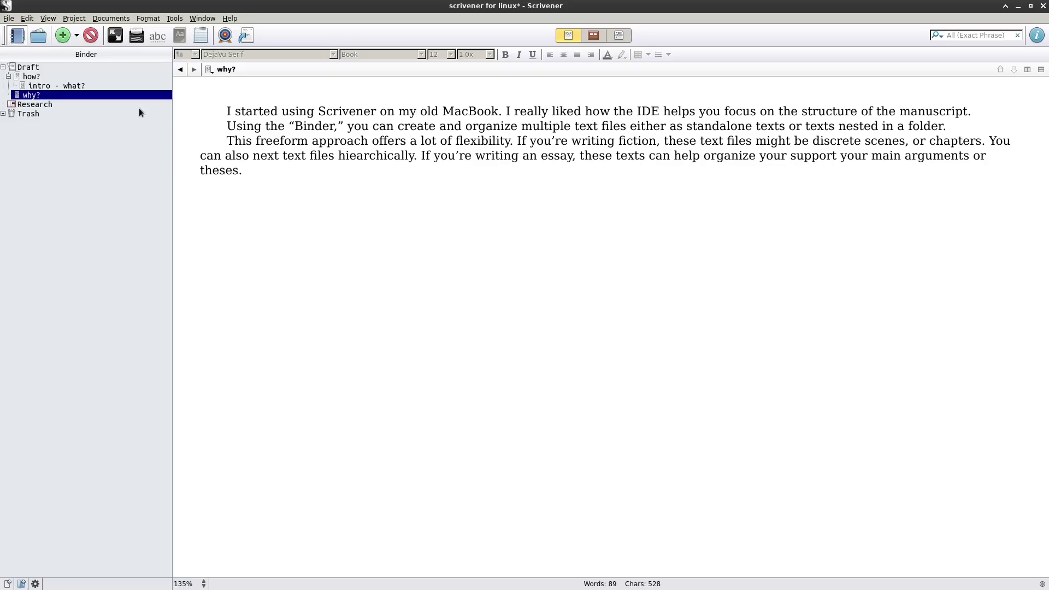
pyautogui.press('Up')
pyautogui.press('Down')
pyautogui.hotkey('ctrl', 'Right')
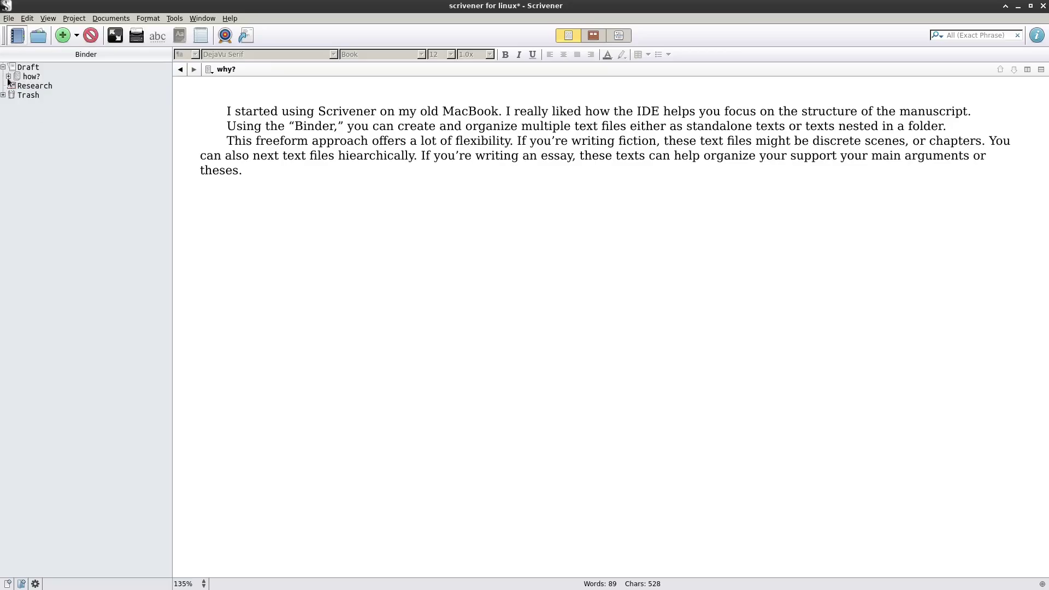
# Add a new Untitled item above how? and nest how? with its children inside it
pyautogui.click(77, 35)
pyautogui.click(75, 65)
pyautogui.moveTo(24, 104); pyautogui.dragTo(29, 68)
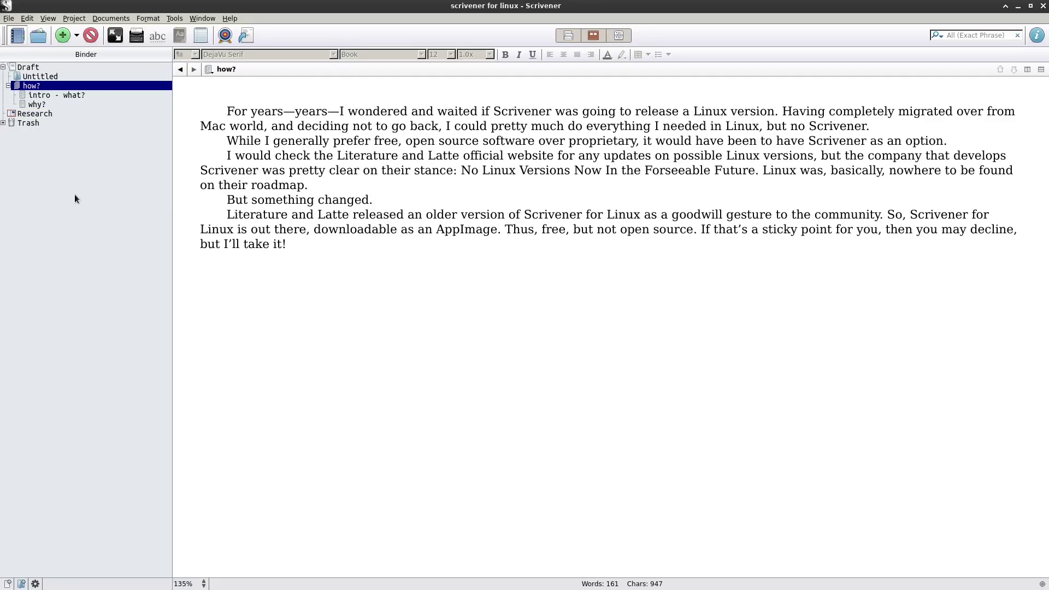
pyautogui.hotkey('ctrl', 'Right')
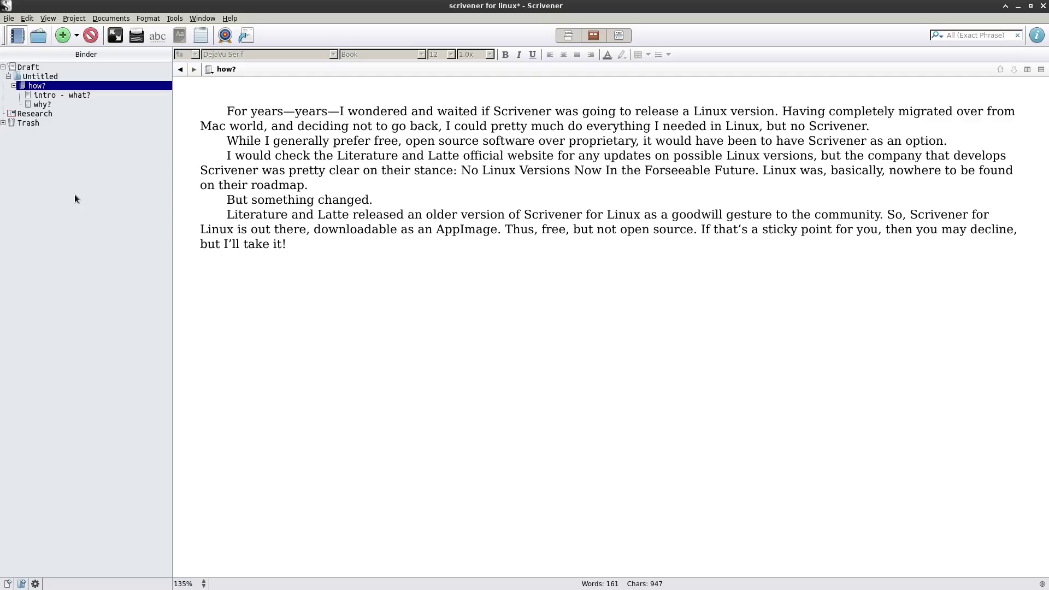
# Rename the Untitled folder to 'Title It', correcting the 'Titel It' typo
pyautogui.click(62, 95)
pyautogui.click(60, 78)
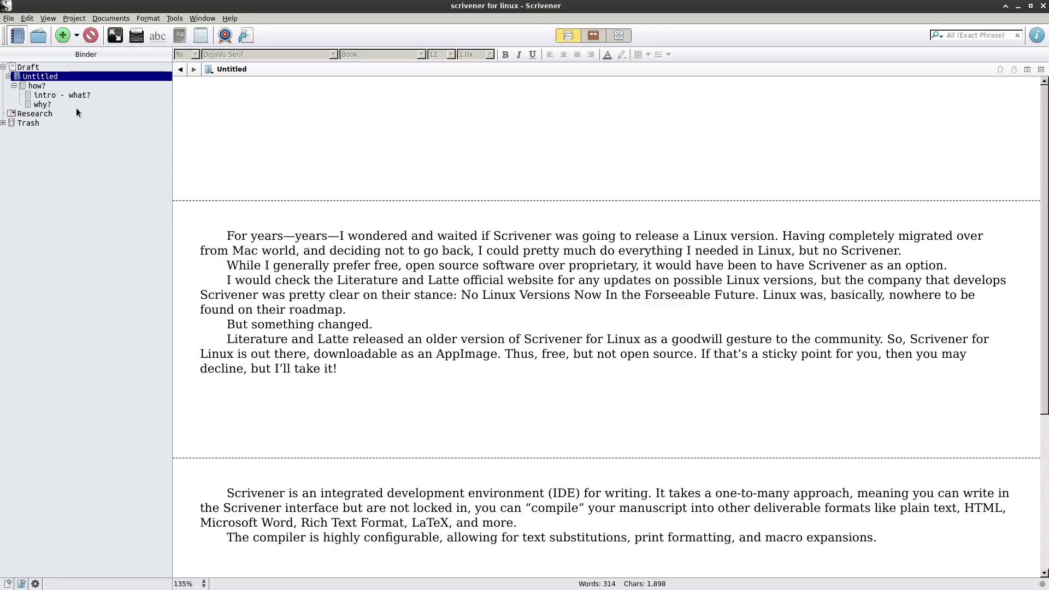
pyautogui.doubleClick(44, 77)
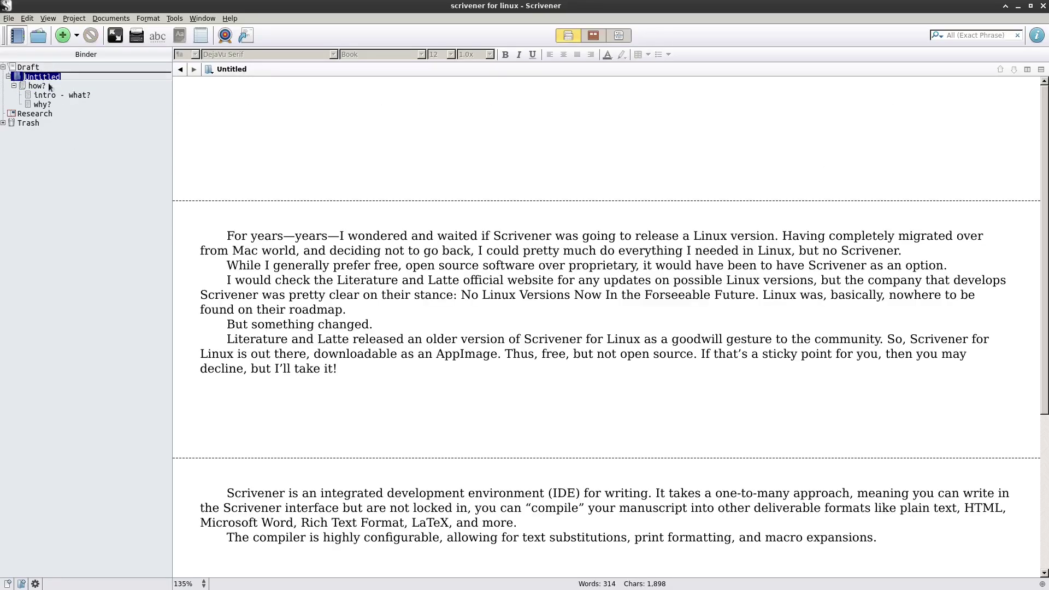
pyautogui.write('Titel It')
pyautogui.press('Return')
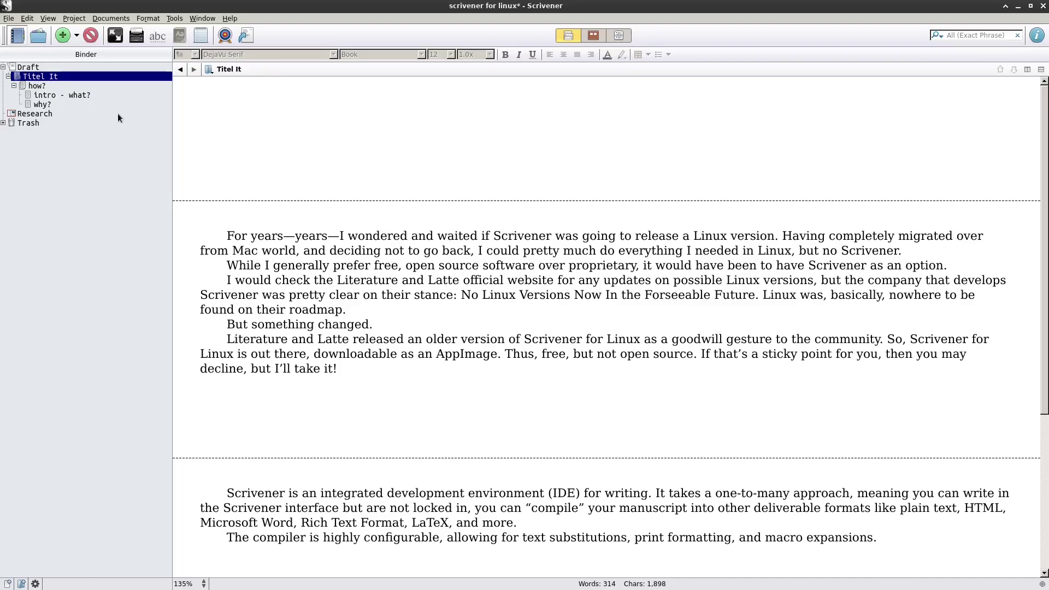
pyautogui.click(43, 77)
pyautogui.press('BackSpace')
pyautogui.press('BackSpace')
pyautogui.write('le')
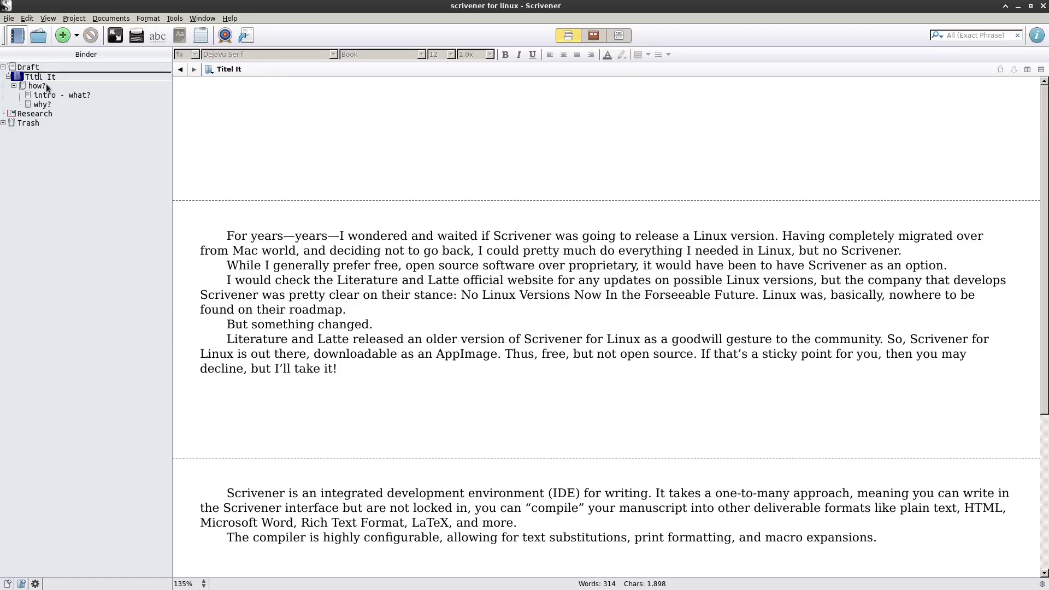
pyautogui.press('Return')
pyautogui.click(399, 135)
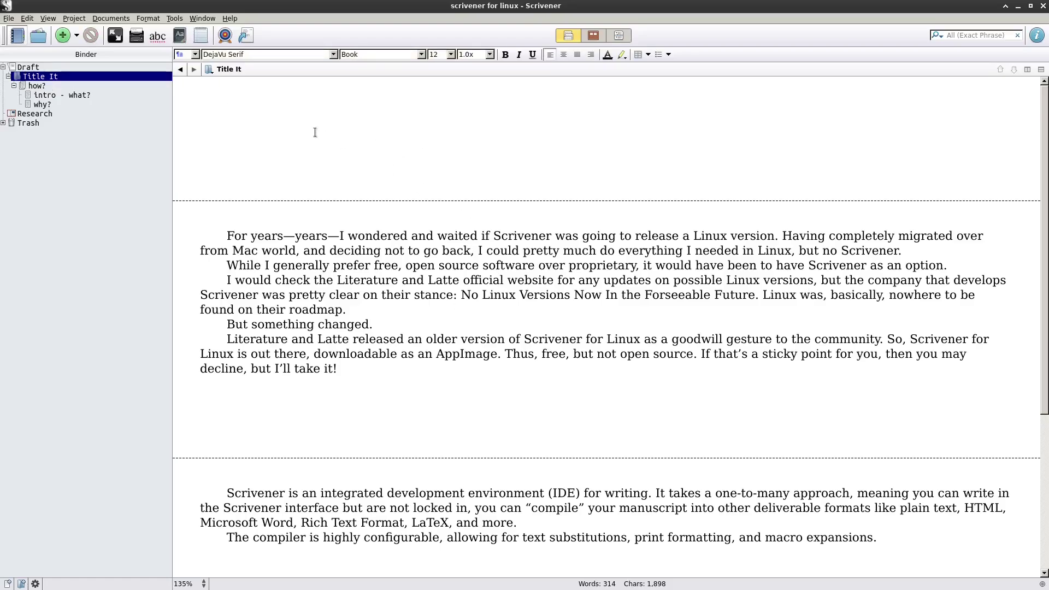
# Set both the Draft Target and the Session Target to 1,000 words
pyautogui.click(226, 36)
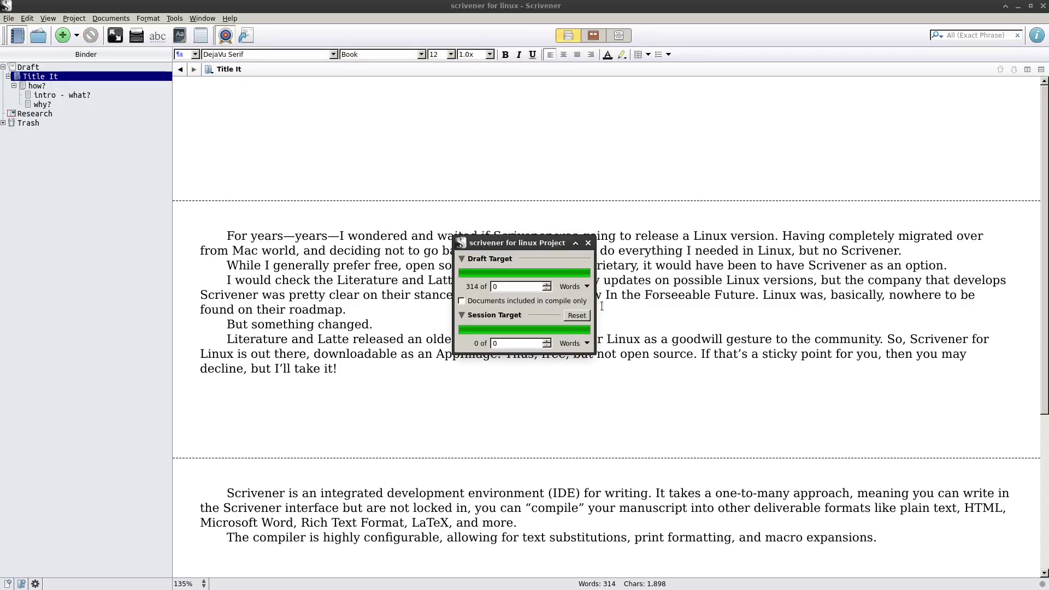
pyautogui.doubleClick(512, 285)
pyautogui.write('1000')
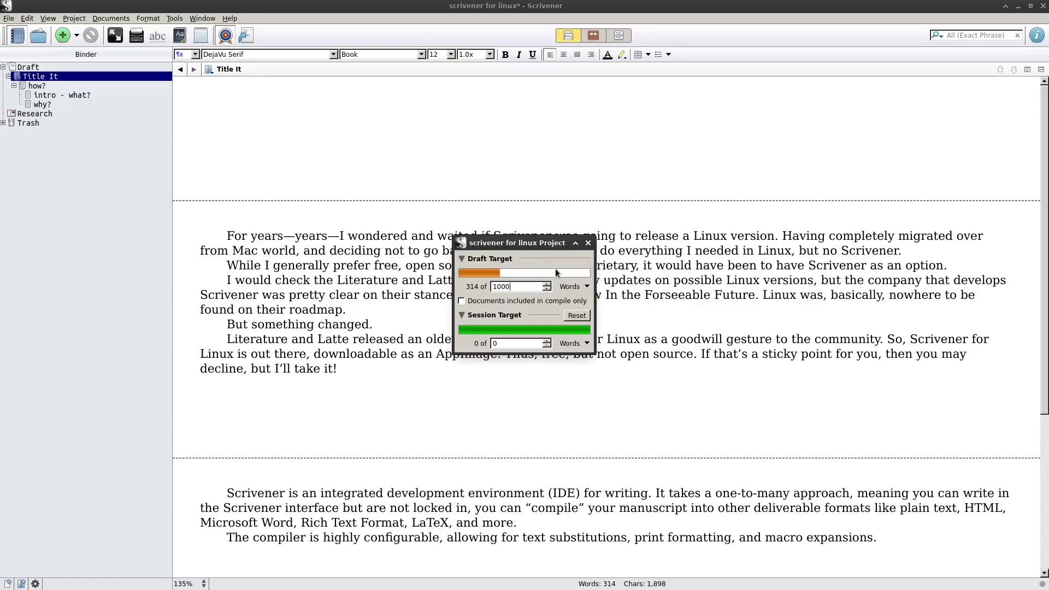
pyautogui.press('Tab')
pyautogui.click(513, 317)
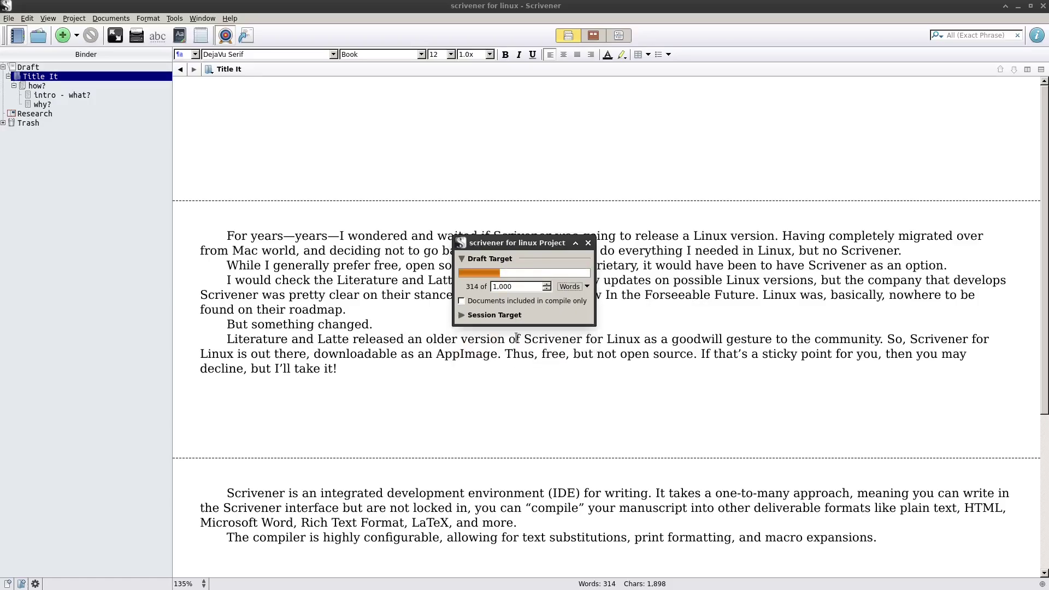
pyautogui.click(478, 314)
pyautogui.write('1,')
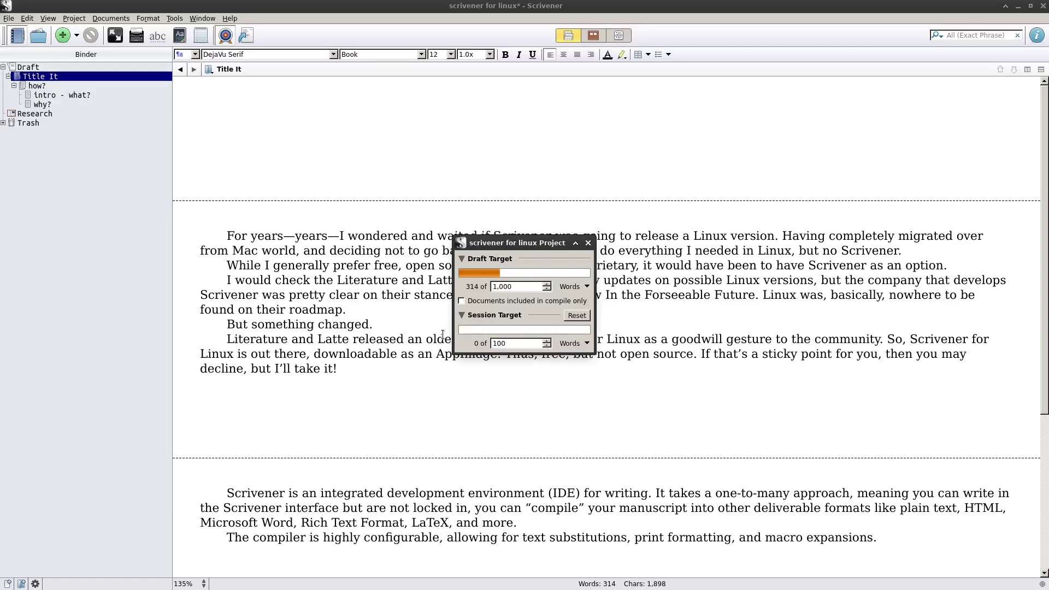
pyautogui.write('000')
pyautogui.press('Return')
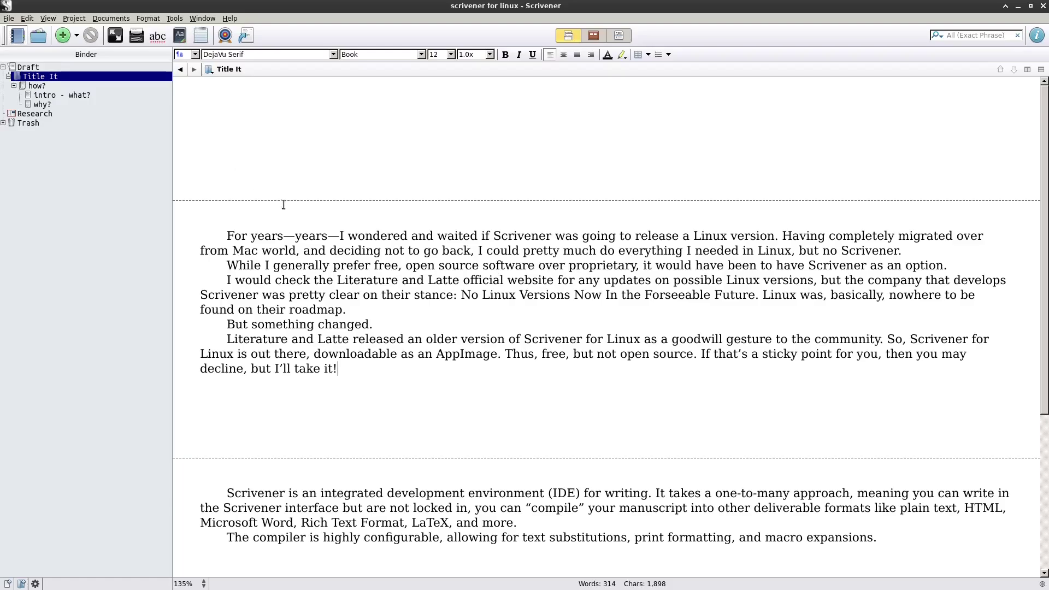
# Copy the why? text and paste it repeatedly on a new line, growing it to 801 words
pyautogui.click(66, 102)
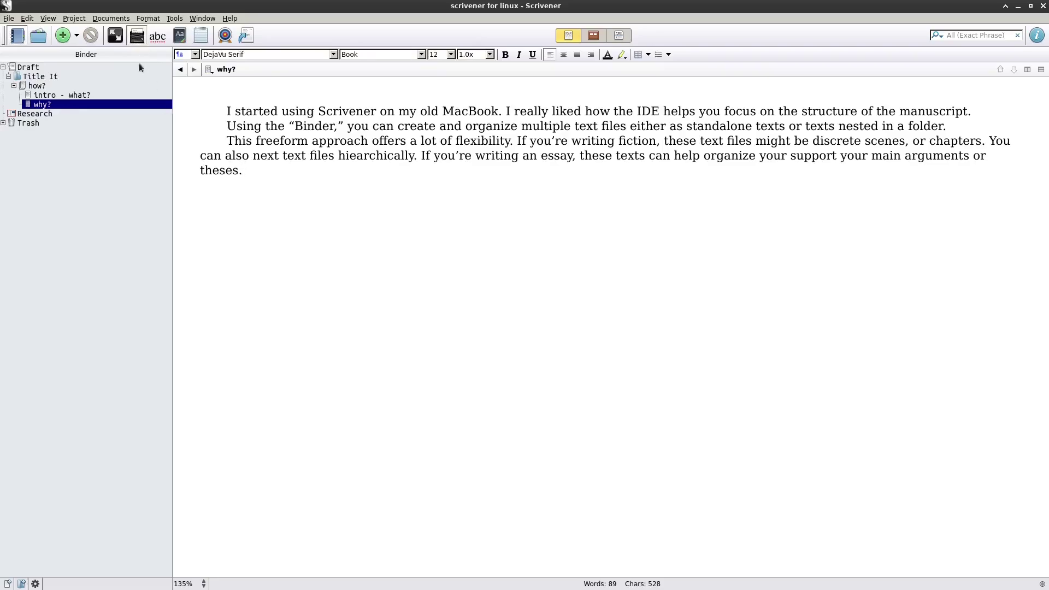
pyautogui.press('Return')
pyautogui.hotkey('ctrl', 'a')
pyautogui.click(371, 214)
pyautogui.hotkey('ctrl', 'v')
pyautogui.hotkey('ctrl', 'v')
pyautogui.hotkey('ctrl', 'v')
pyautogui.hotkey('ctrl', 'v')
pyautogui.hotkey('ctrl', 'v')
pyautogui.hotkey('ctrl', 'v')
pyautogui.hotkey('ctrl', 'v')
pyautogui.hotkey('ctrl', 'v')
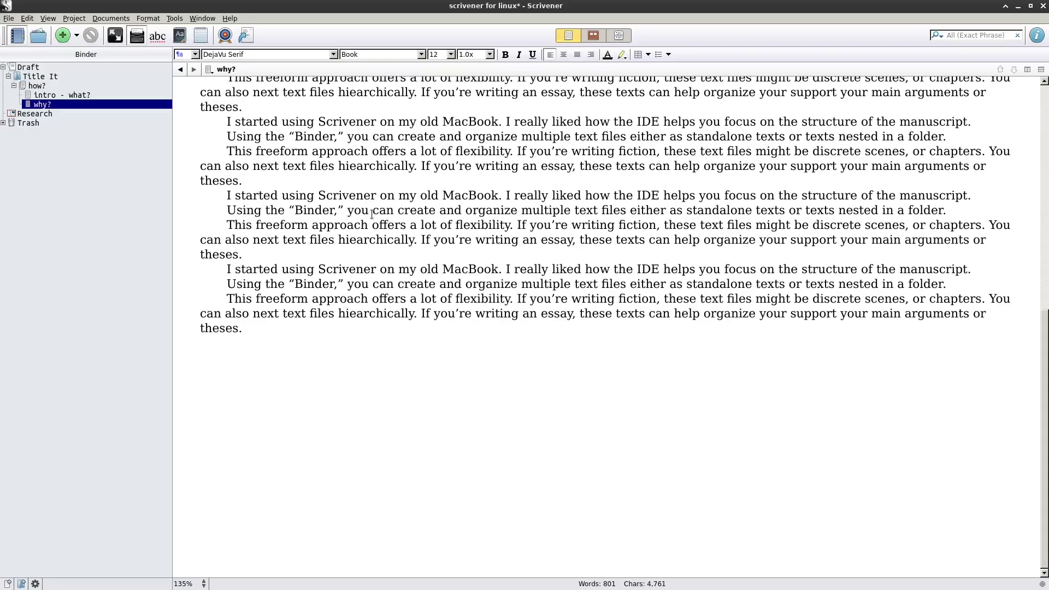
pyautogui.scroll(3, 371, 214)
# Insert 'Keep me in the middle of the page.' and 'Keep writing.' on new lines after a middle 'theses.' line
pyautogui.click(328, 175)
pyautogui.press('Return')
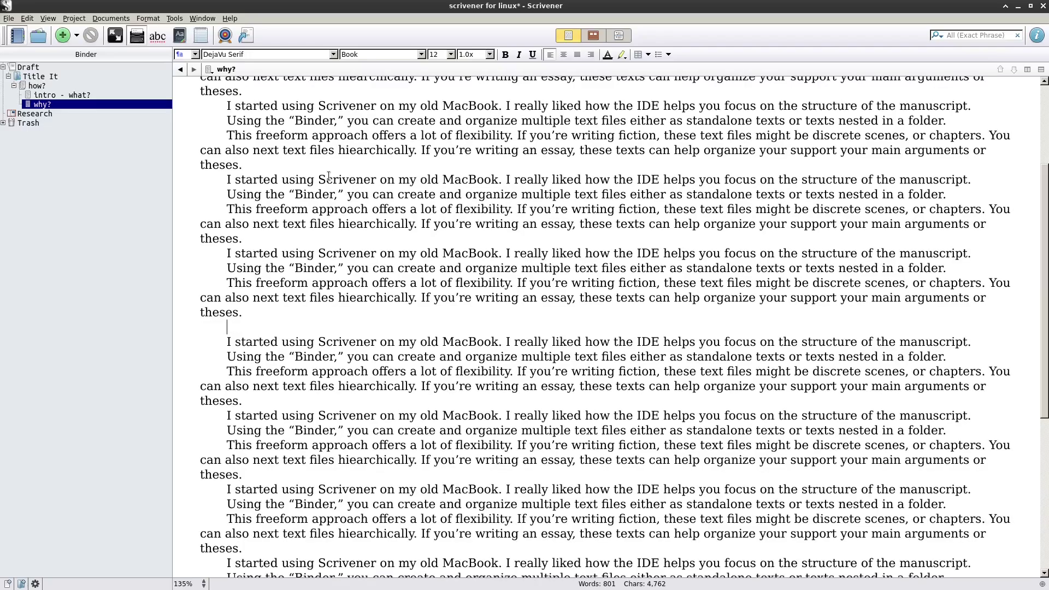
pyautogui.write('Keep me in the m')
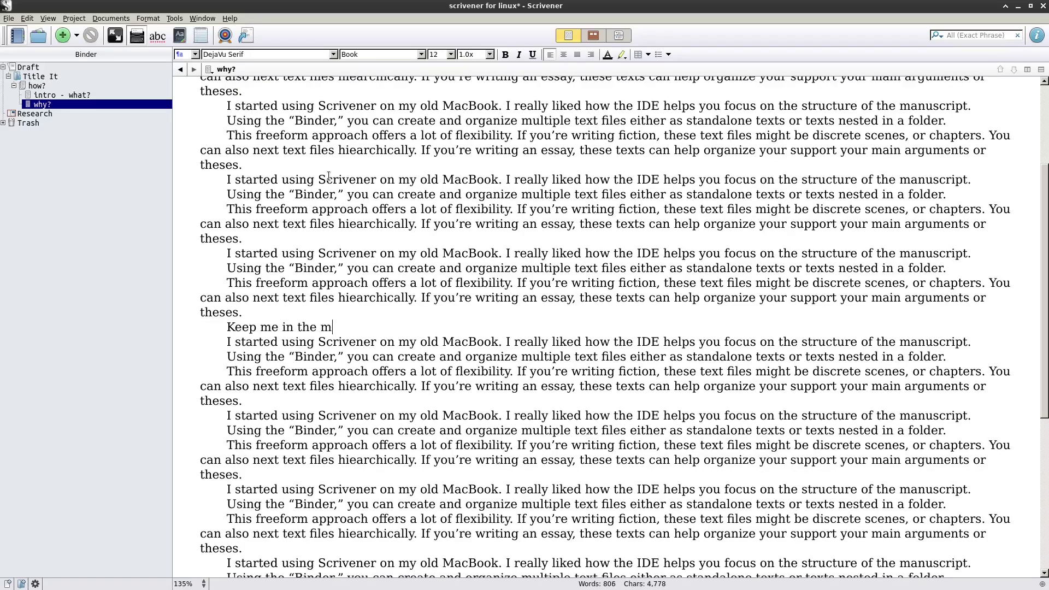
pyautogui.write('iddle of the pag')
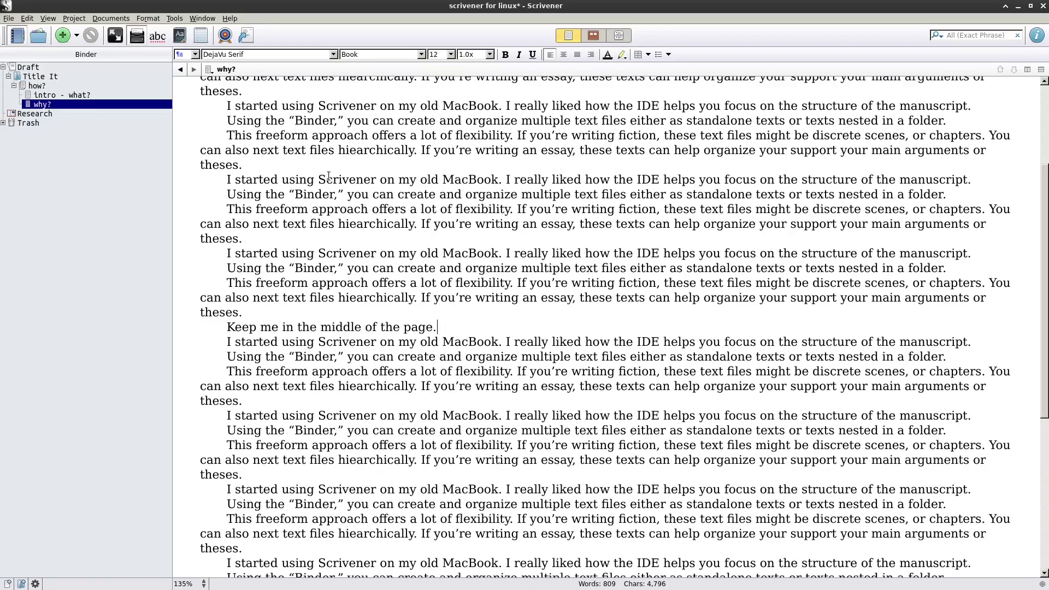
pyautogui.write('e.')
pyautogui.press('Return')
pyautogui.write('K')
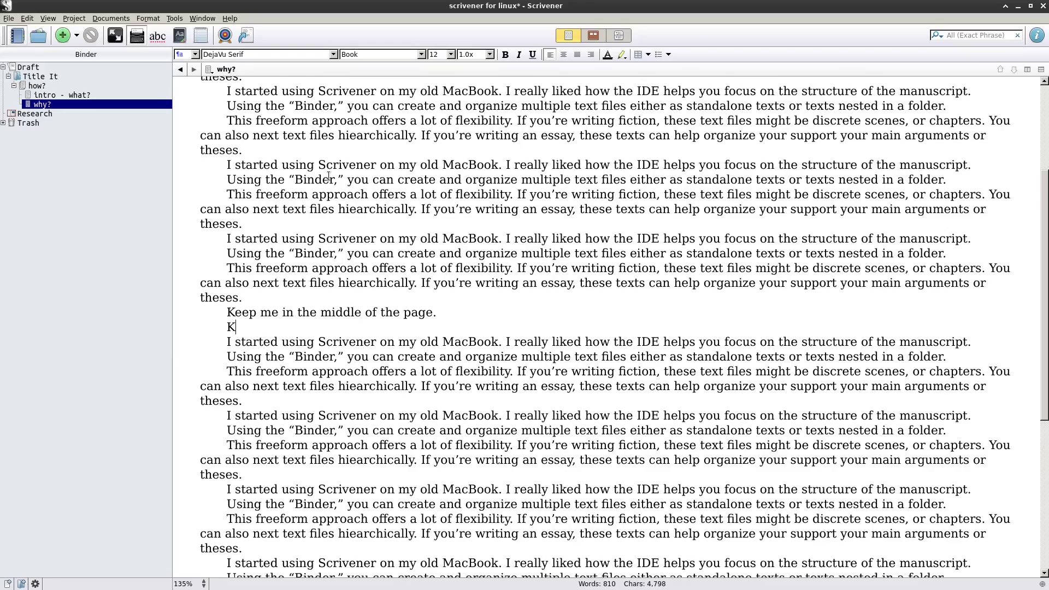
pyautogui.write('eep writing.')
pyautogui.press('Return')
pyautogui.press('Return')
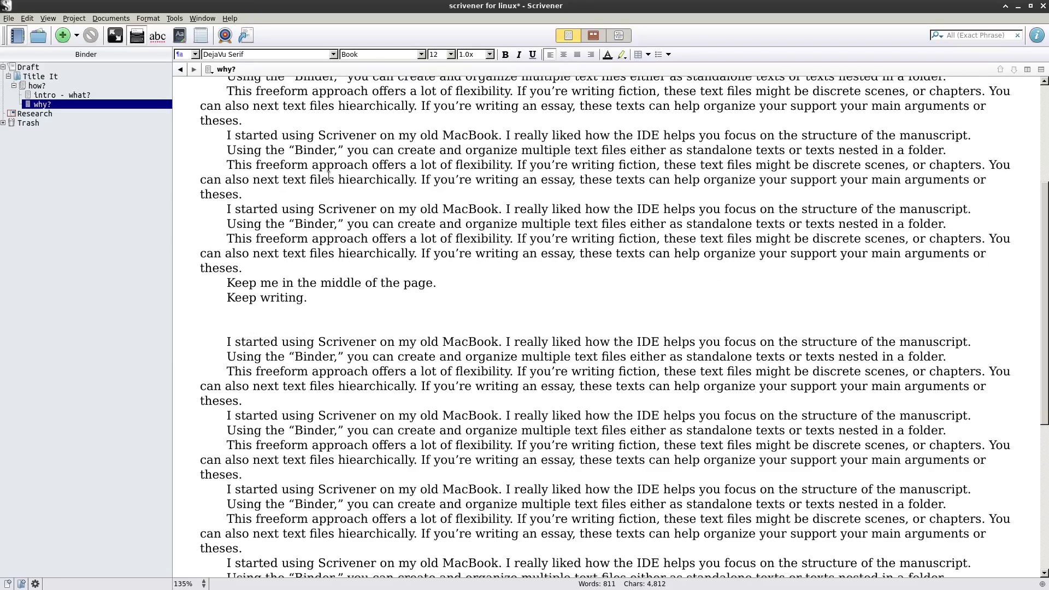
pyautogui.press('BackSpace')
pyautogui.press('BackSpace')
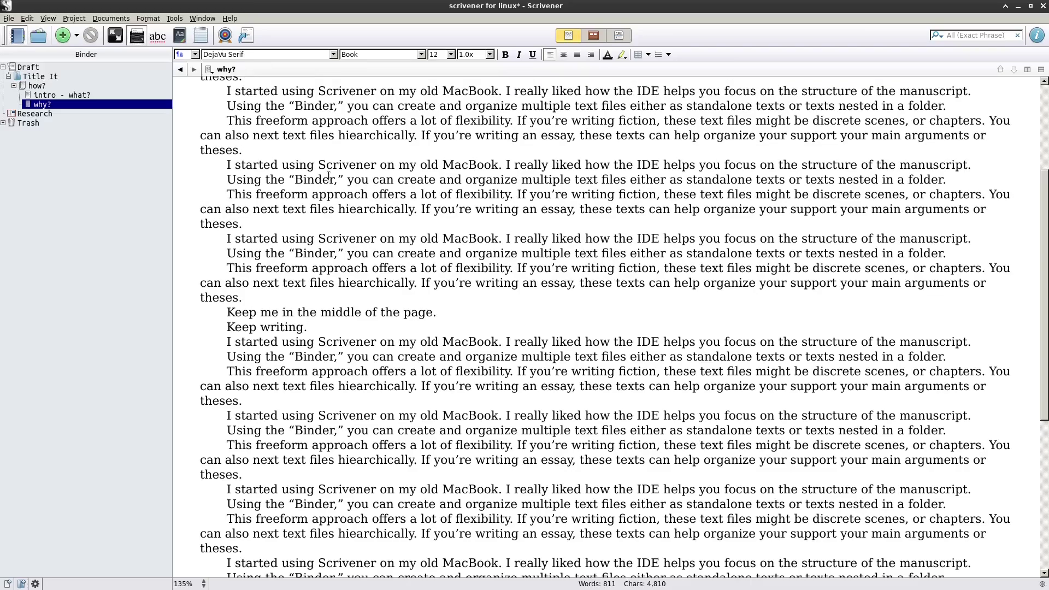
# Remove the stray characters near the document's end and turn typewriter scrolling off
pyautogui.scroll(-4, 328, 175)
pyautogui.click(309, 520)
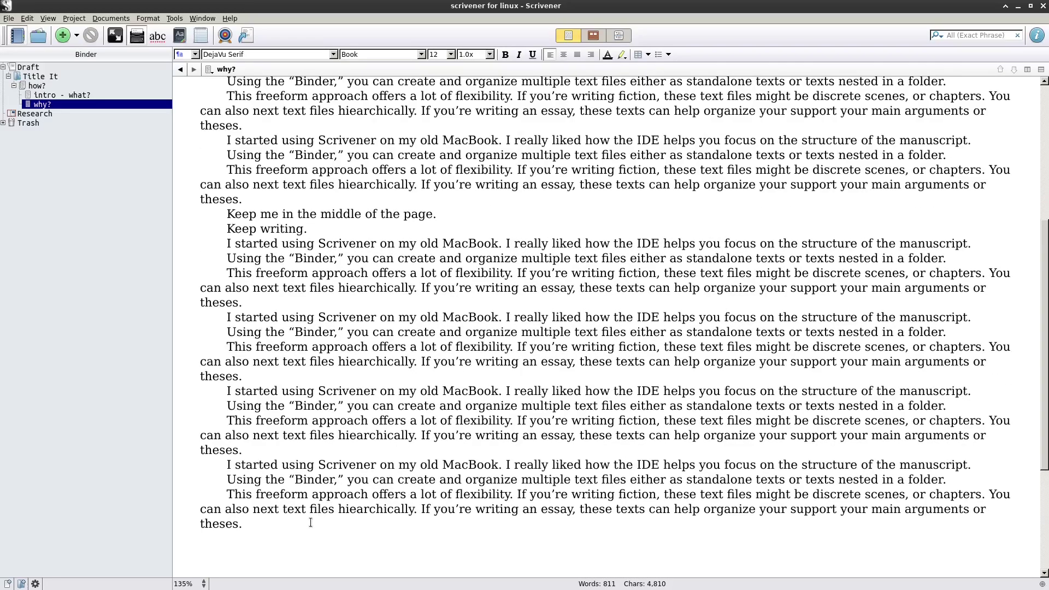
pyautogui.write('al')
pyautogui.press('BackSpace')
pyautogui.press('BackSpace')
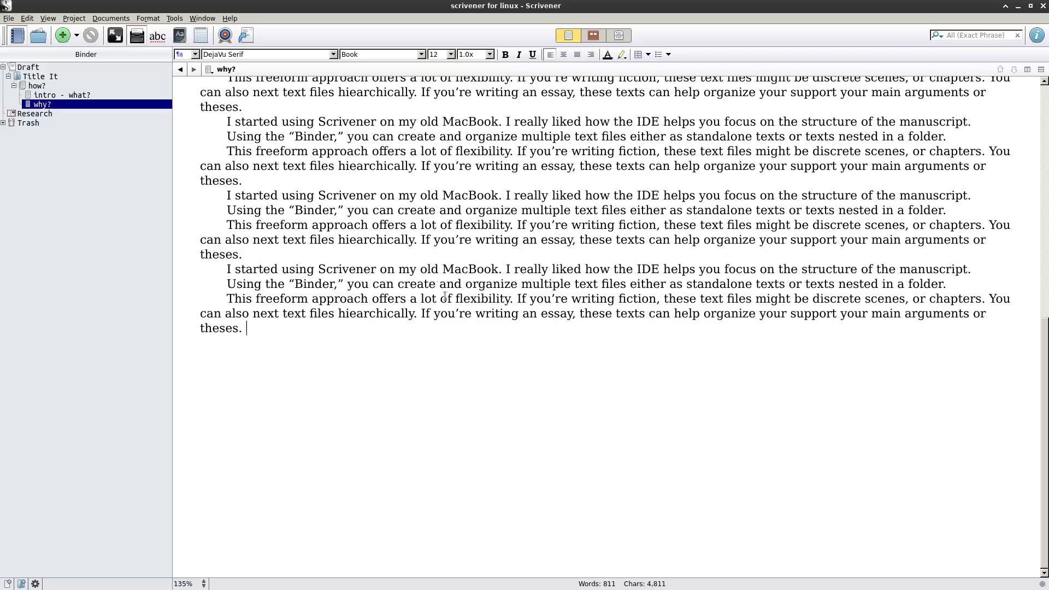
pyautogui.scroll(3, 474, 313)
pyautogui.scroll(8, 474, 313)
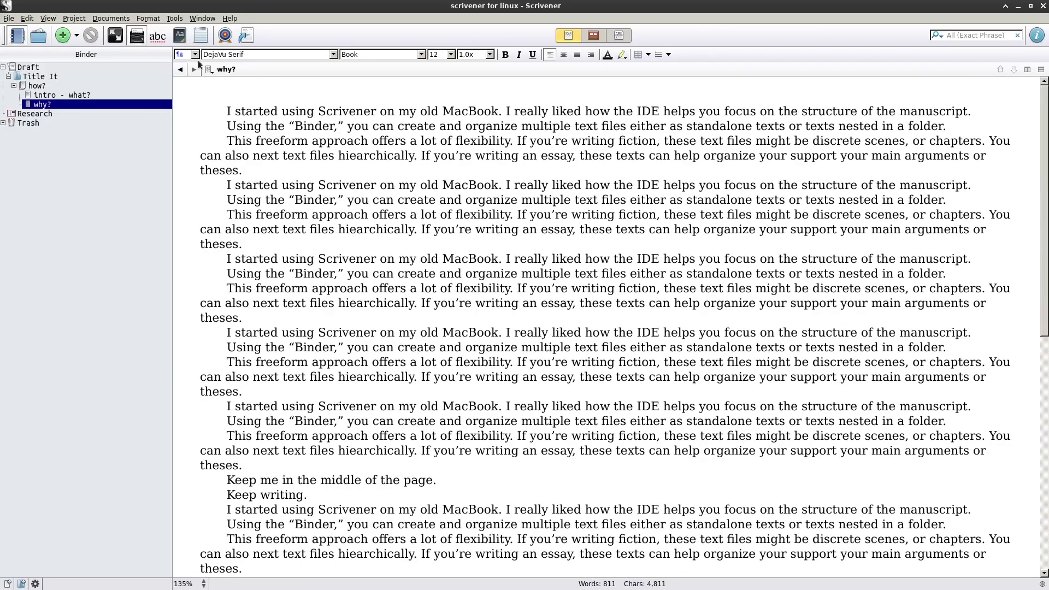
pyautogui.click(139, 38)
# Turn typewriter scrolling back on and show the why? document full-screen in Composition Mode
pyautogui.click(139, 38)
pyautogui.click(119, 38)
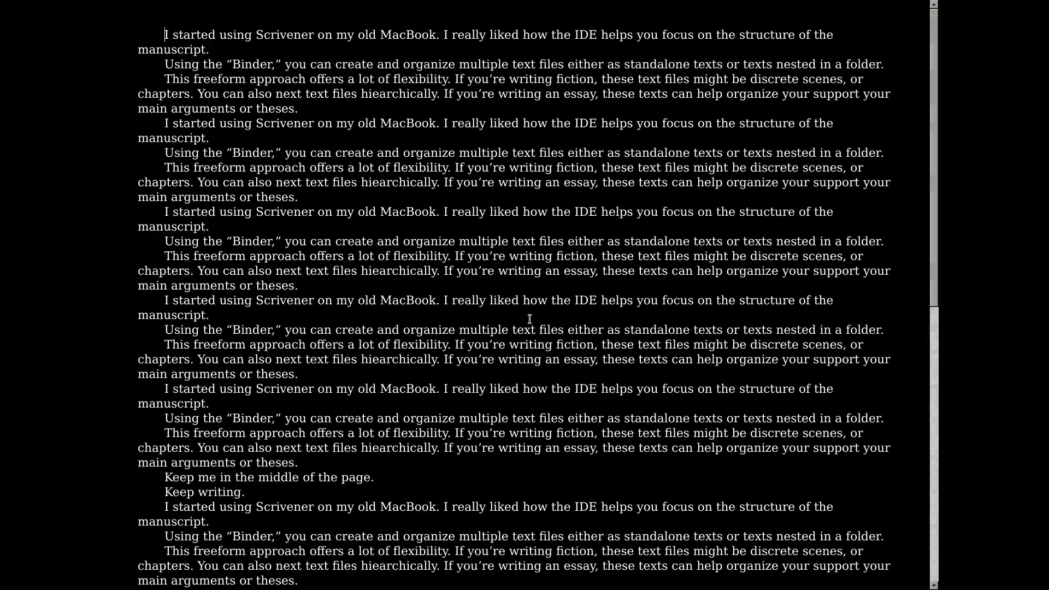
pyautogui.press('Escape')
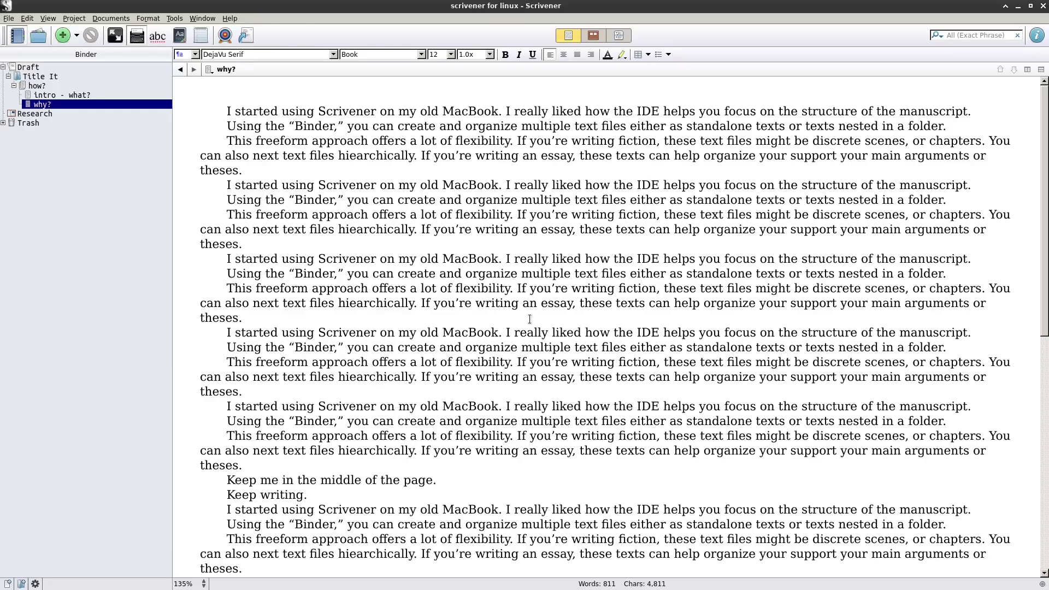
pyautogui.press('F11')
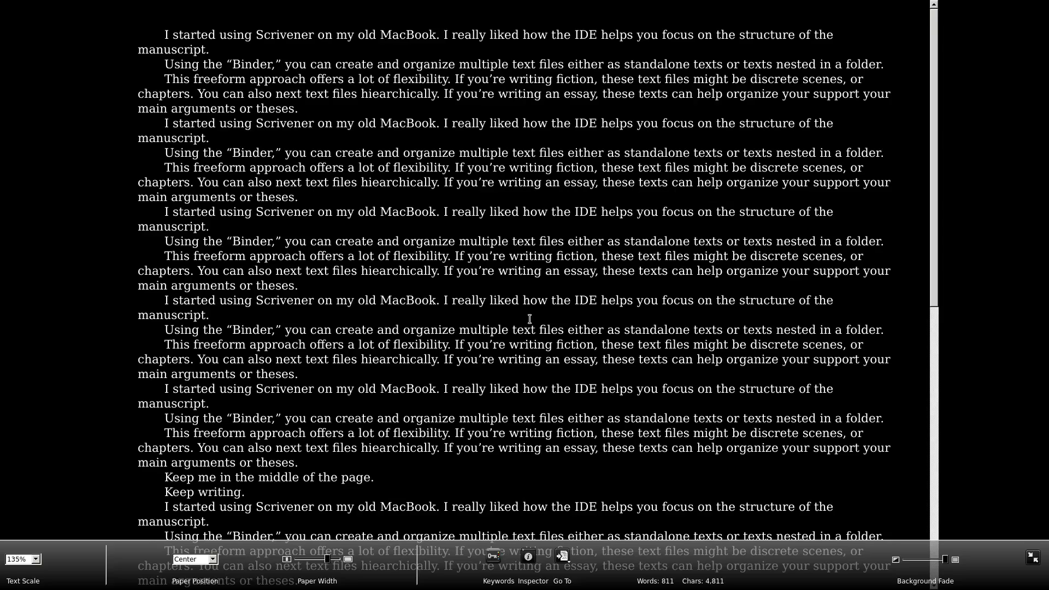
# Scroll through the document full-screen, then exit back to the regular project window
pyautogui.scroll(-3, 527, 317)
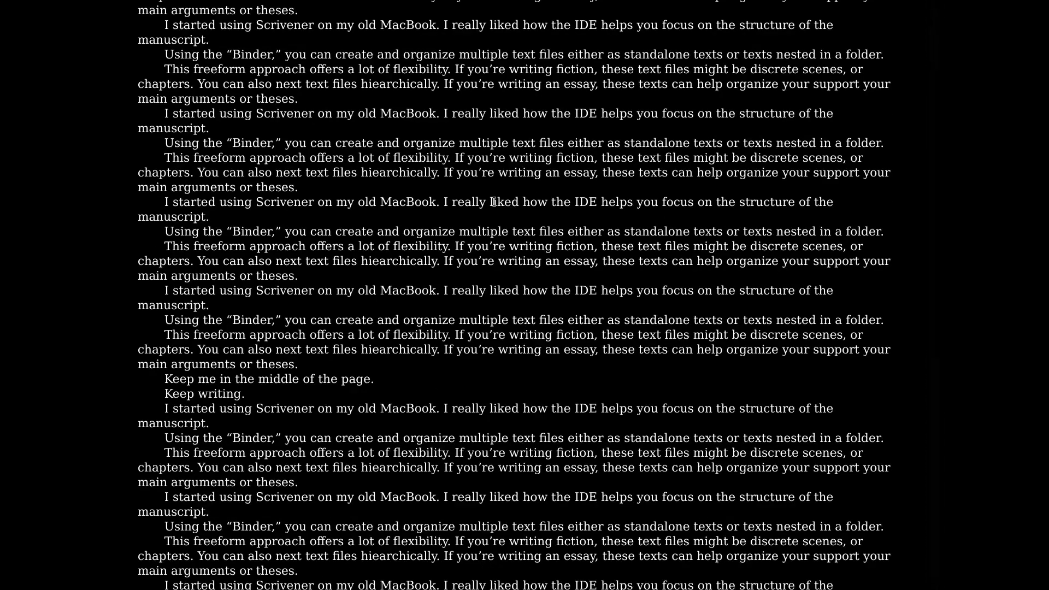
pyautogui.scroll(-3, 485, 298)
pyautogui.scroll(6, 481, 302)
pyautogui.scroll(-3, 469, 249)
pyautogui.press('Escape')
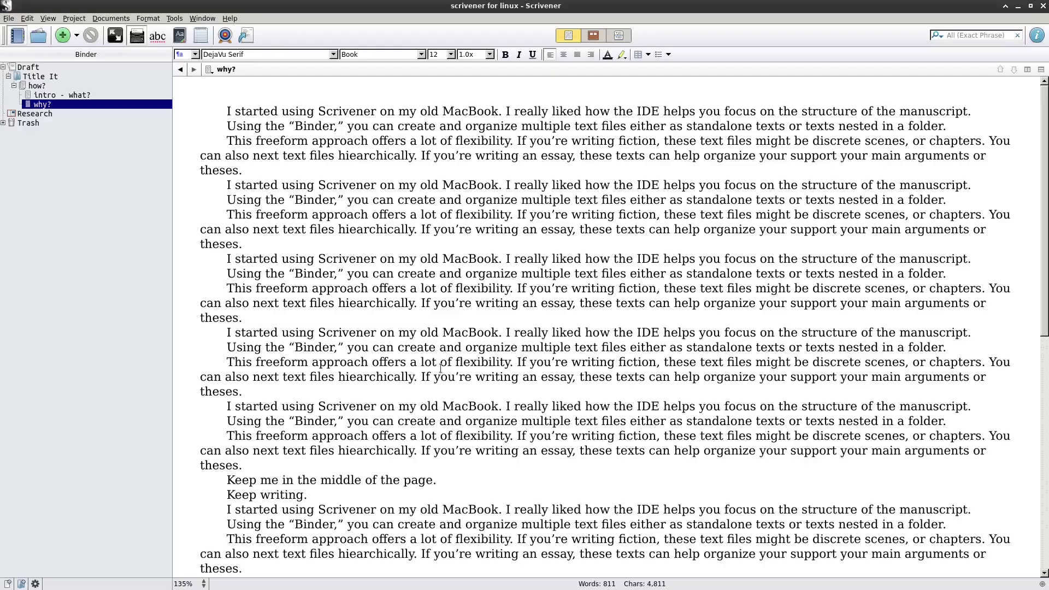